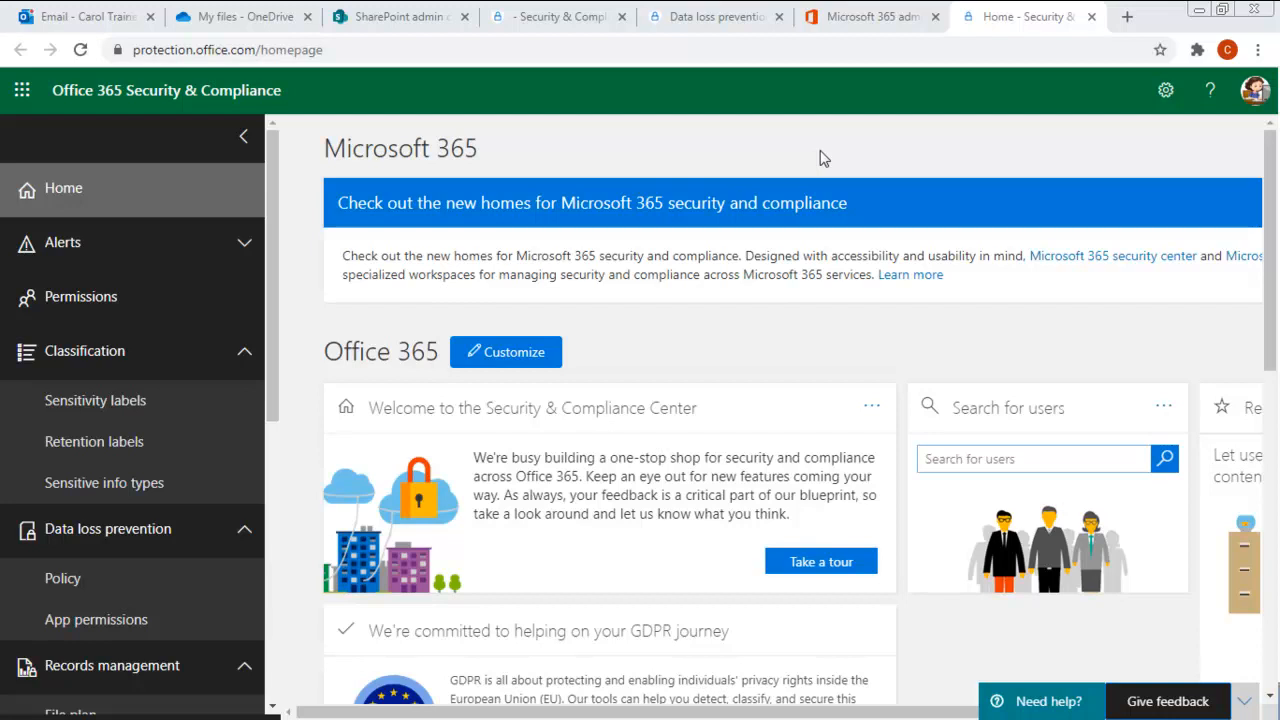
Switch to SharePoint and open the Holiday Request list on the HQ site
left_click(395, 17)
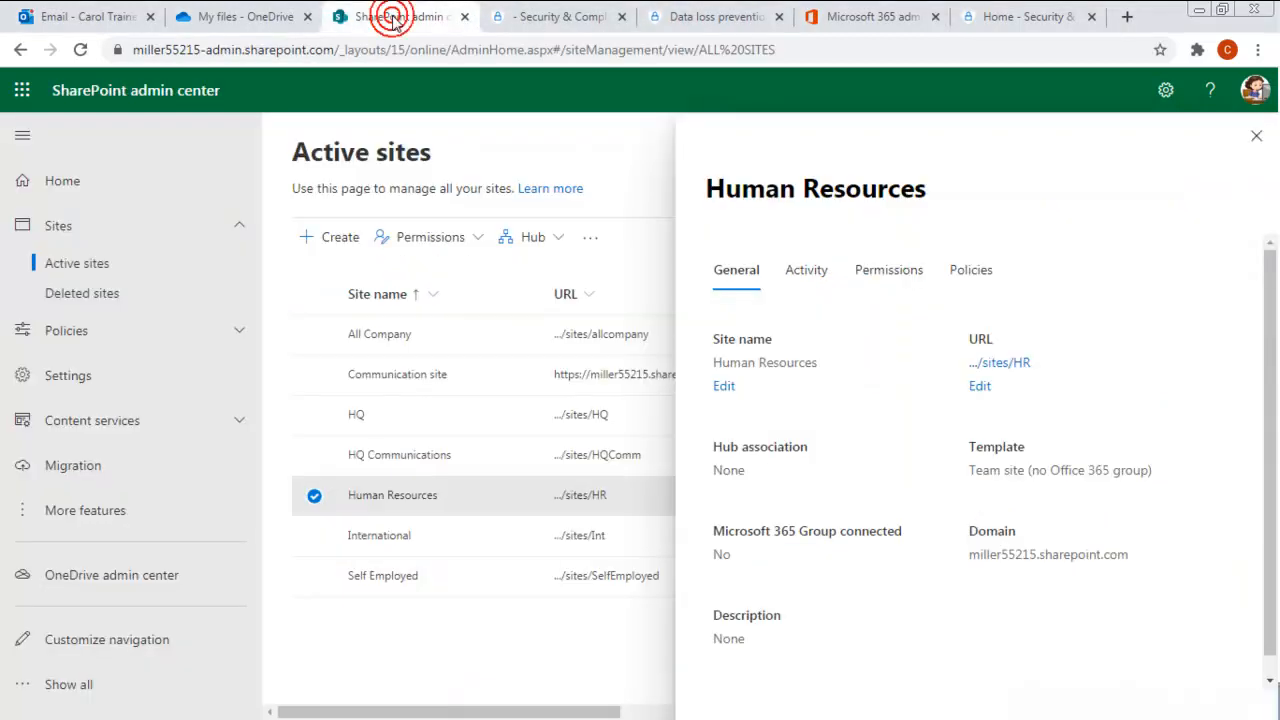
left_click(22, 91)
left_click(64, 352)
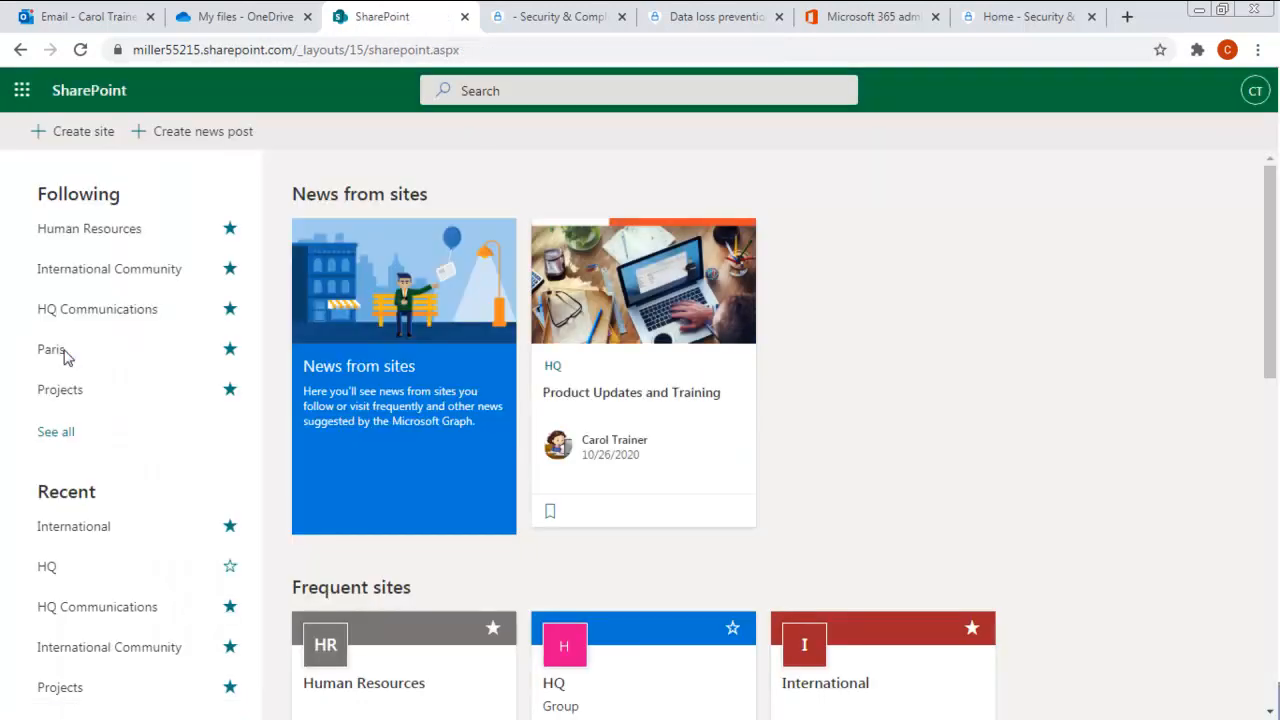
scroll(826, 420, "down", 4)
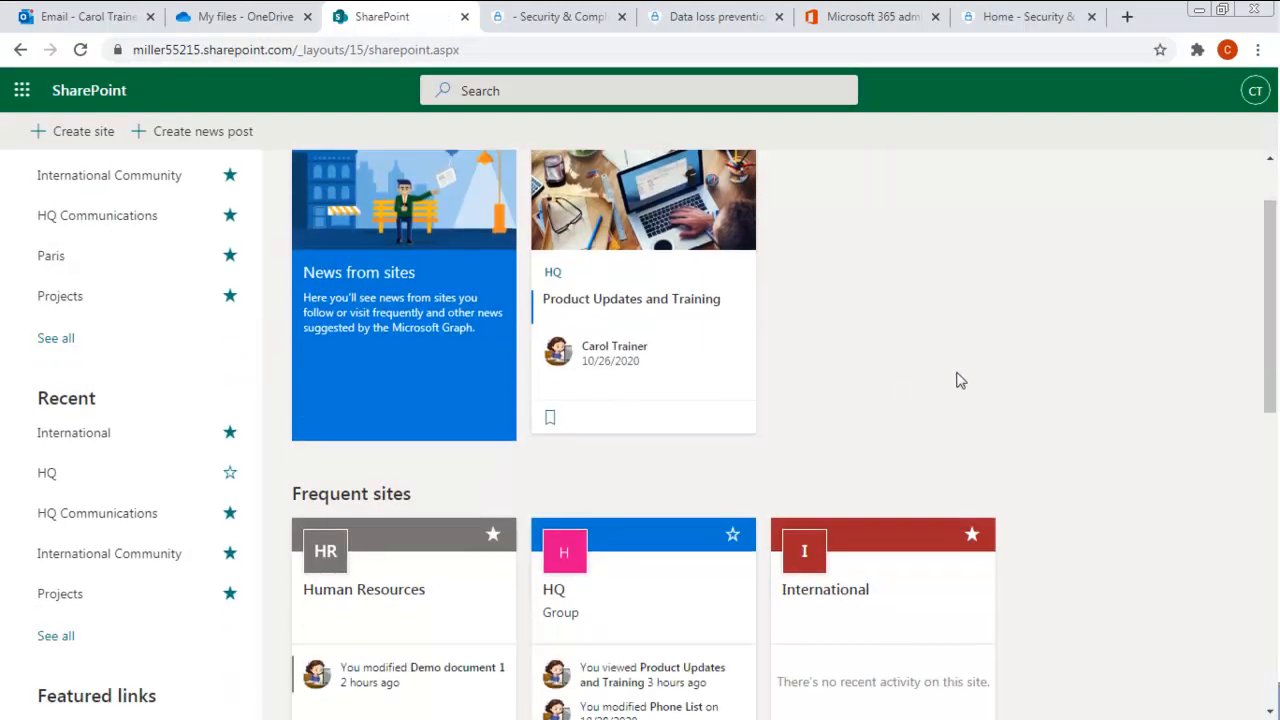
left_click(680, 322)
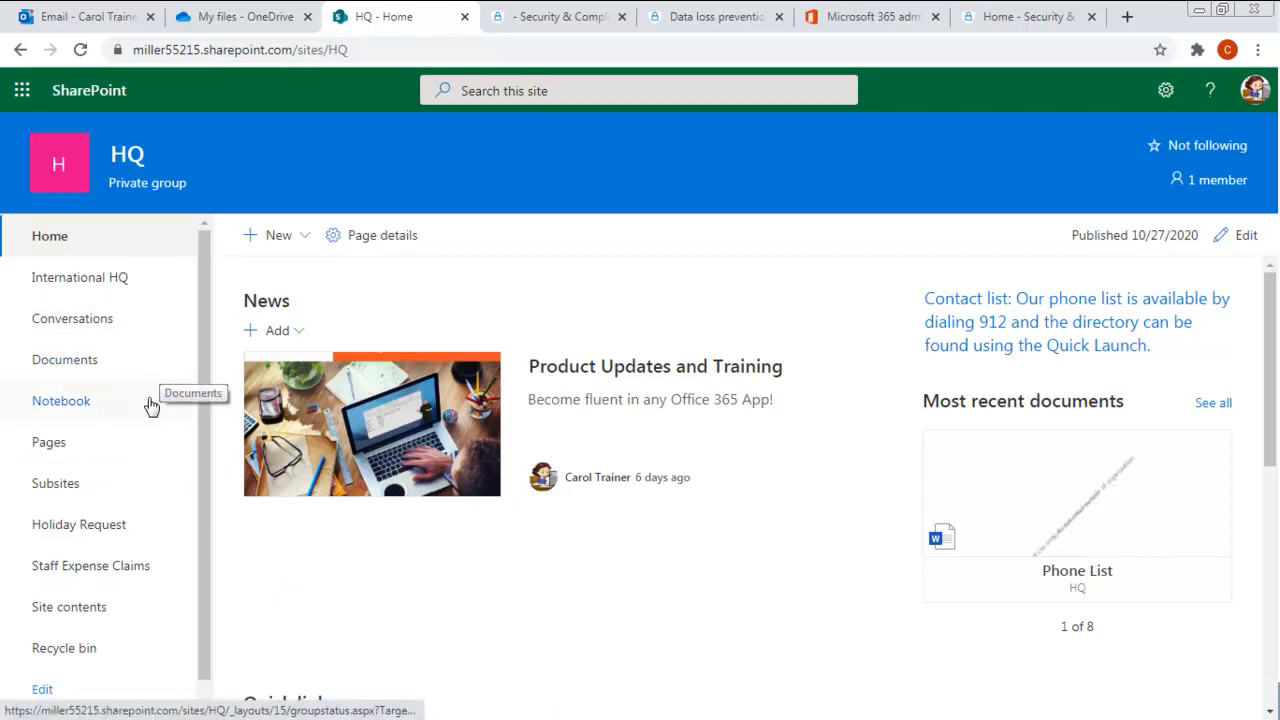
left_click(64, 528)
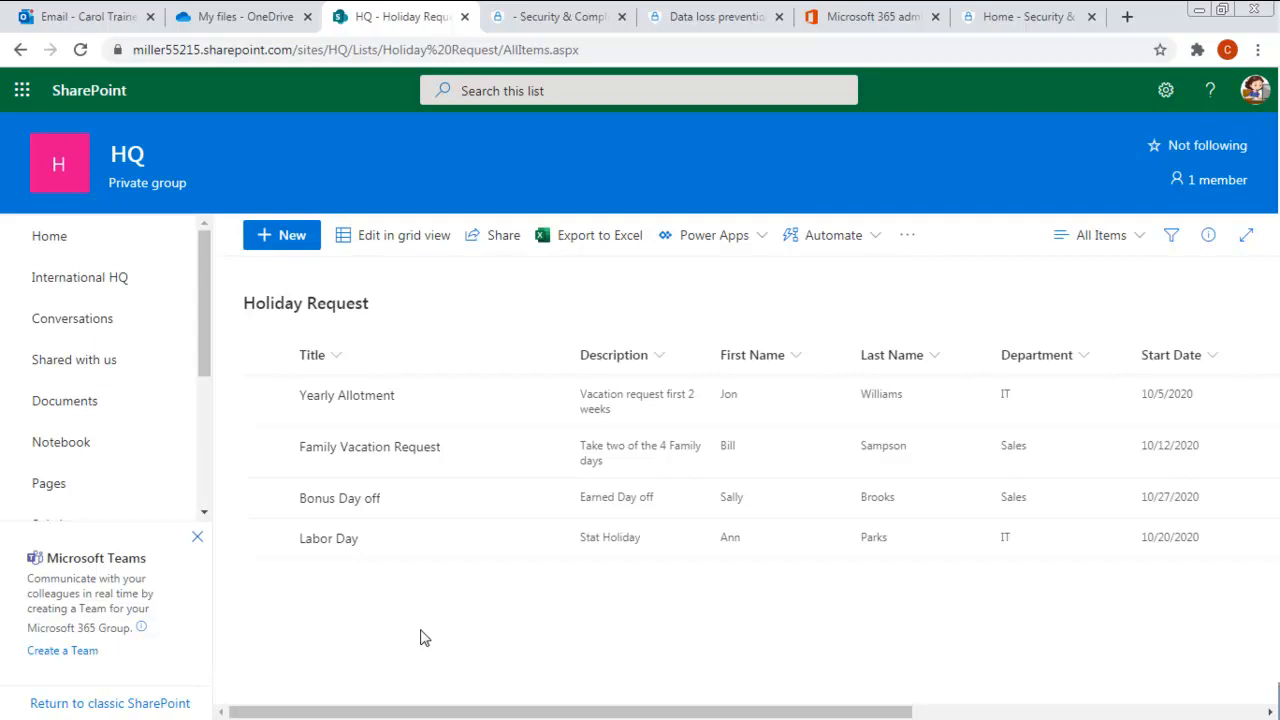
Open the Holiday Request list's information management policy settings and edit the policy for the Item content type
left_click(1163, 95)
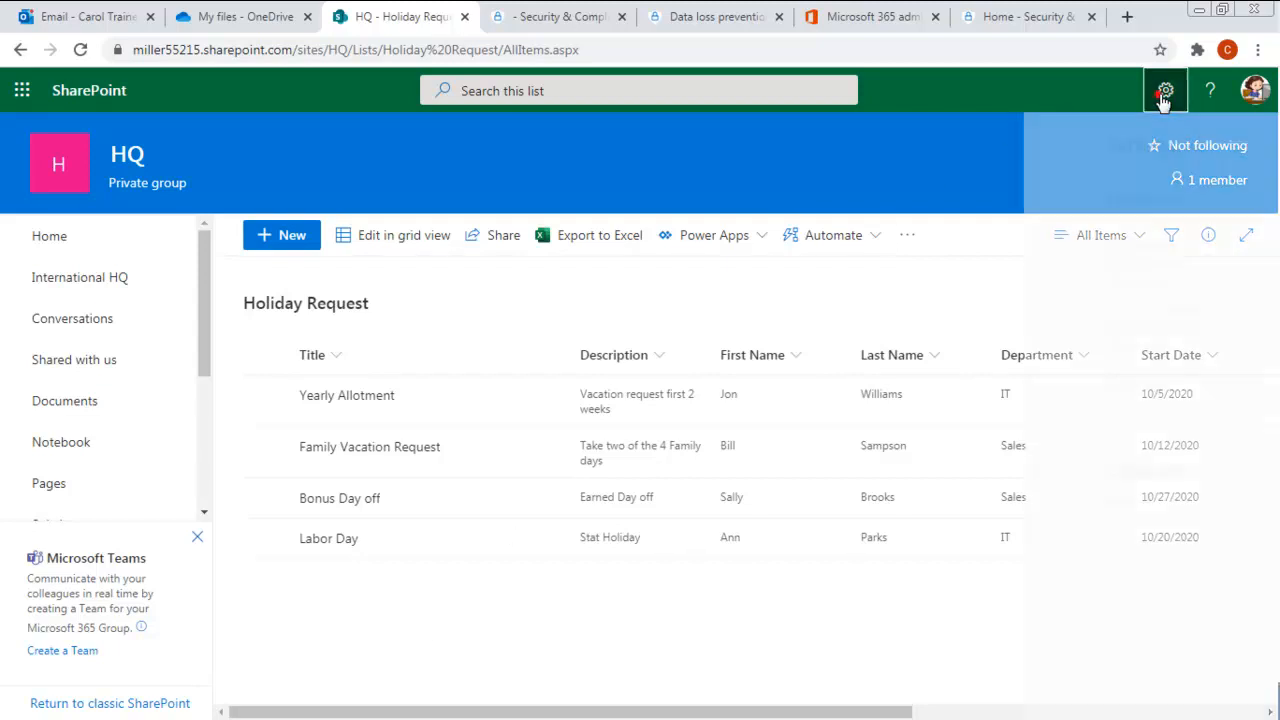
left_click(1000, 288)
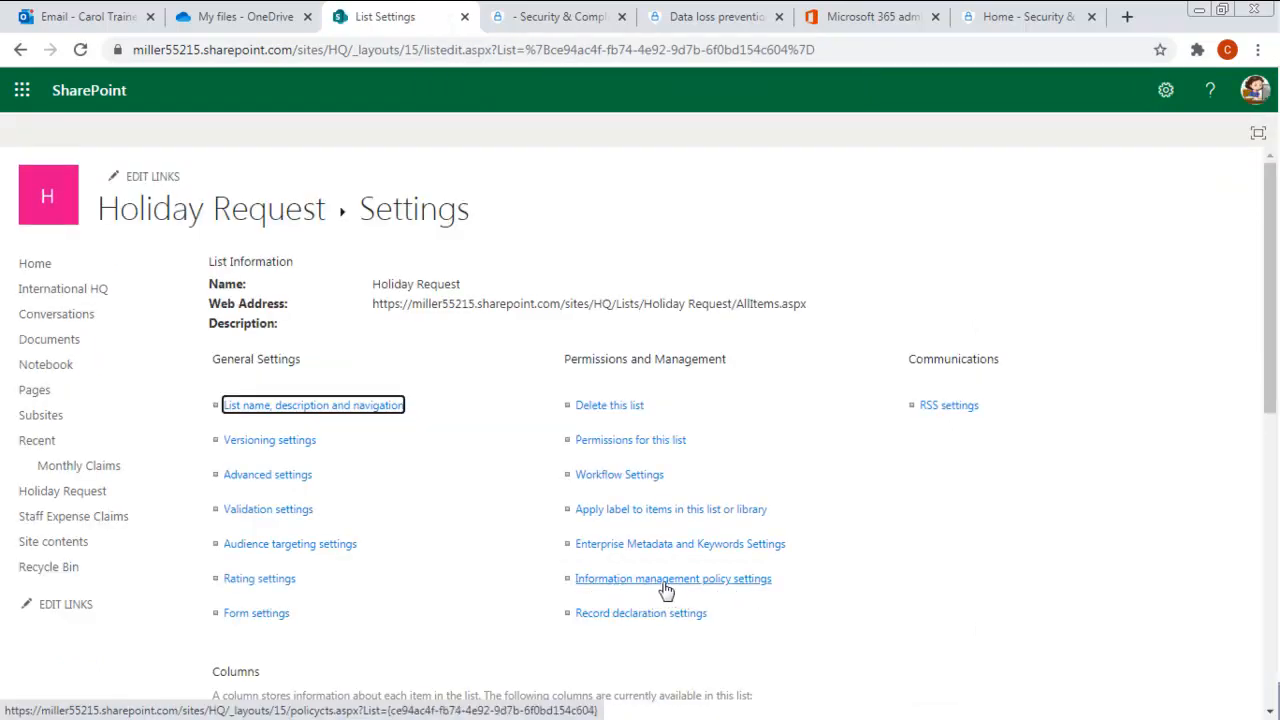
left_click(664, 586)
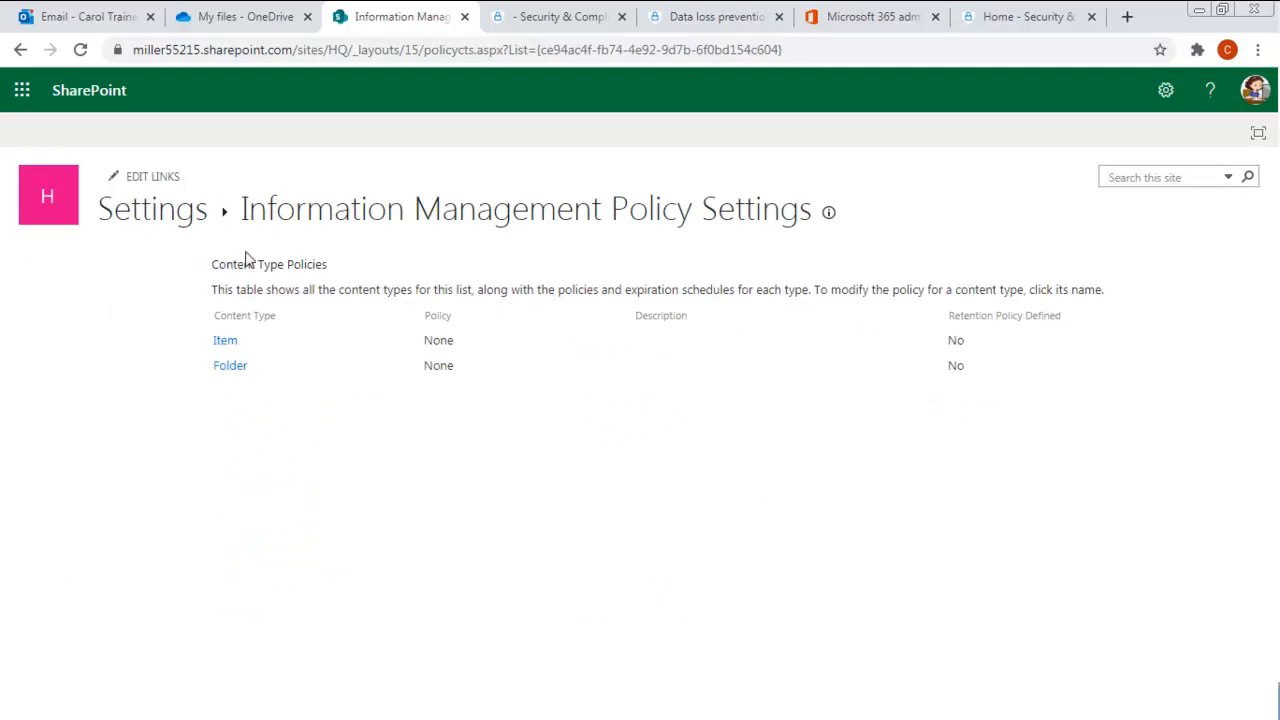
left_click(225, 342)
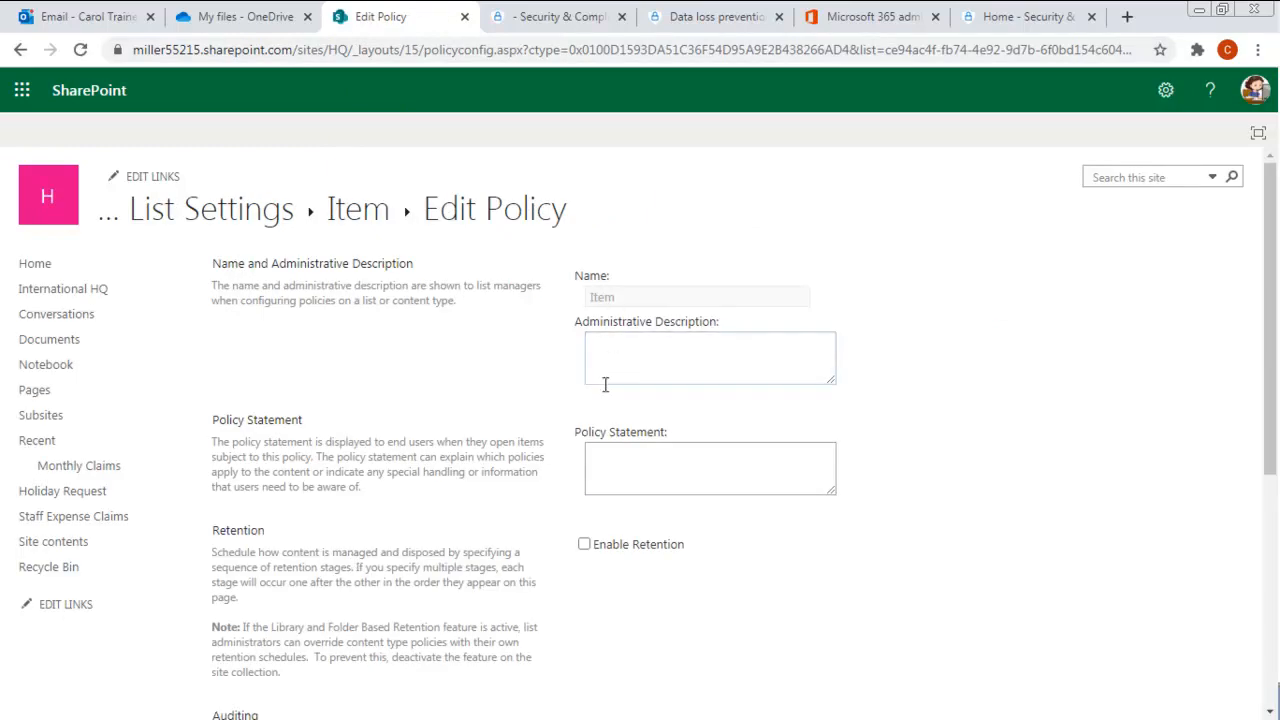
Enter the policy statement "Remove stale dated entries" and enable retention for the Item policy
left_click(600, 465)
type("Remove stale dated entries")
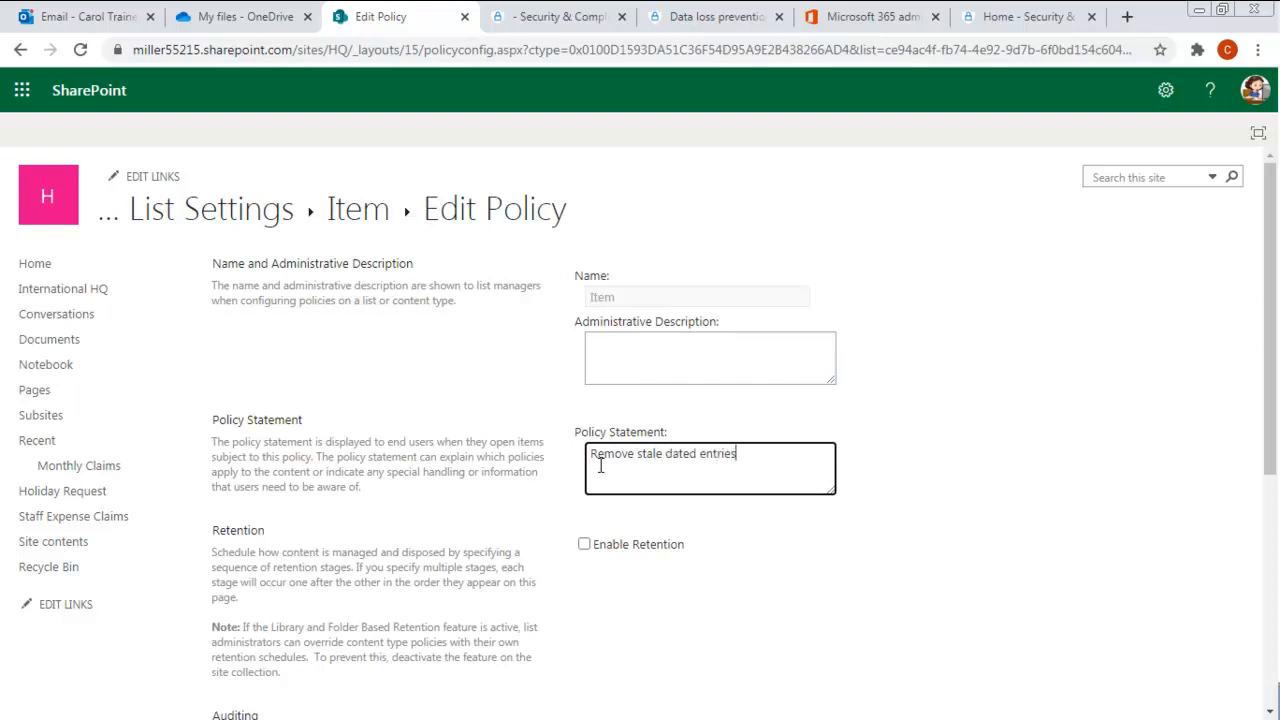
left_click(585, 545)
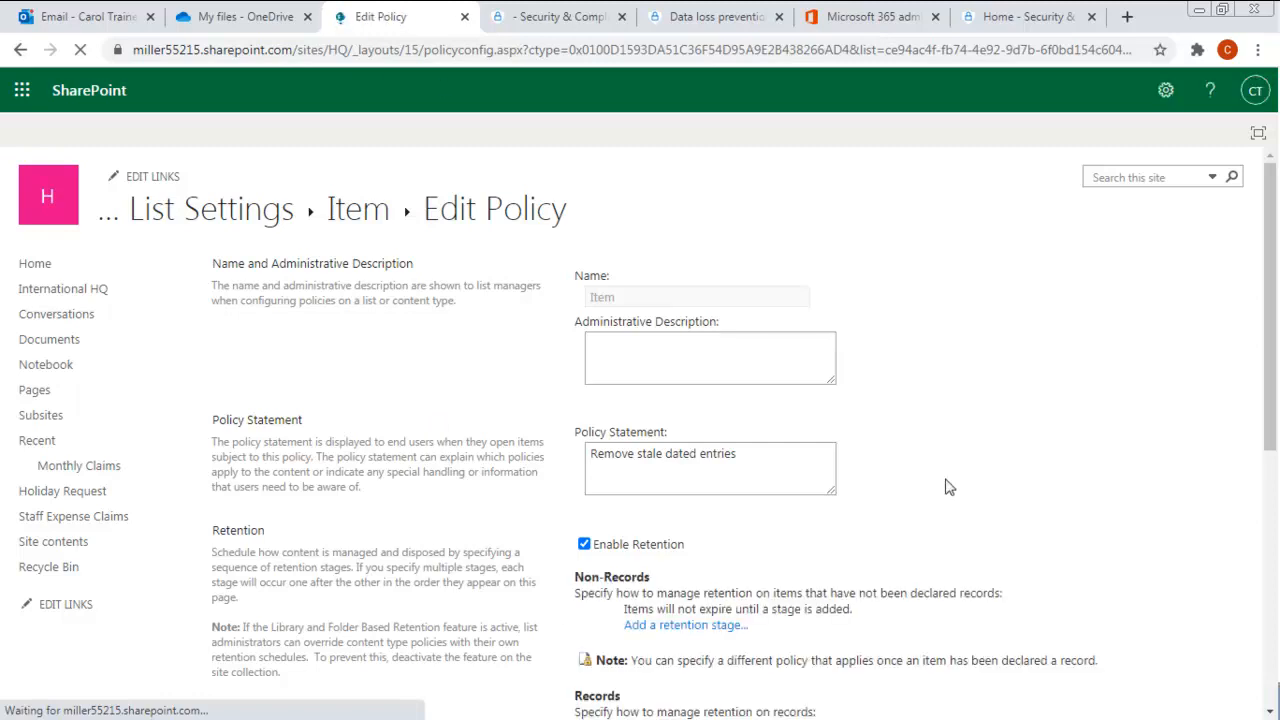
Add a non-records retention stage at Created Date plus 3 years with the action Declare record
scroll(946, 486, "down", 2)
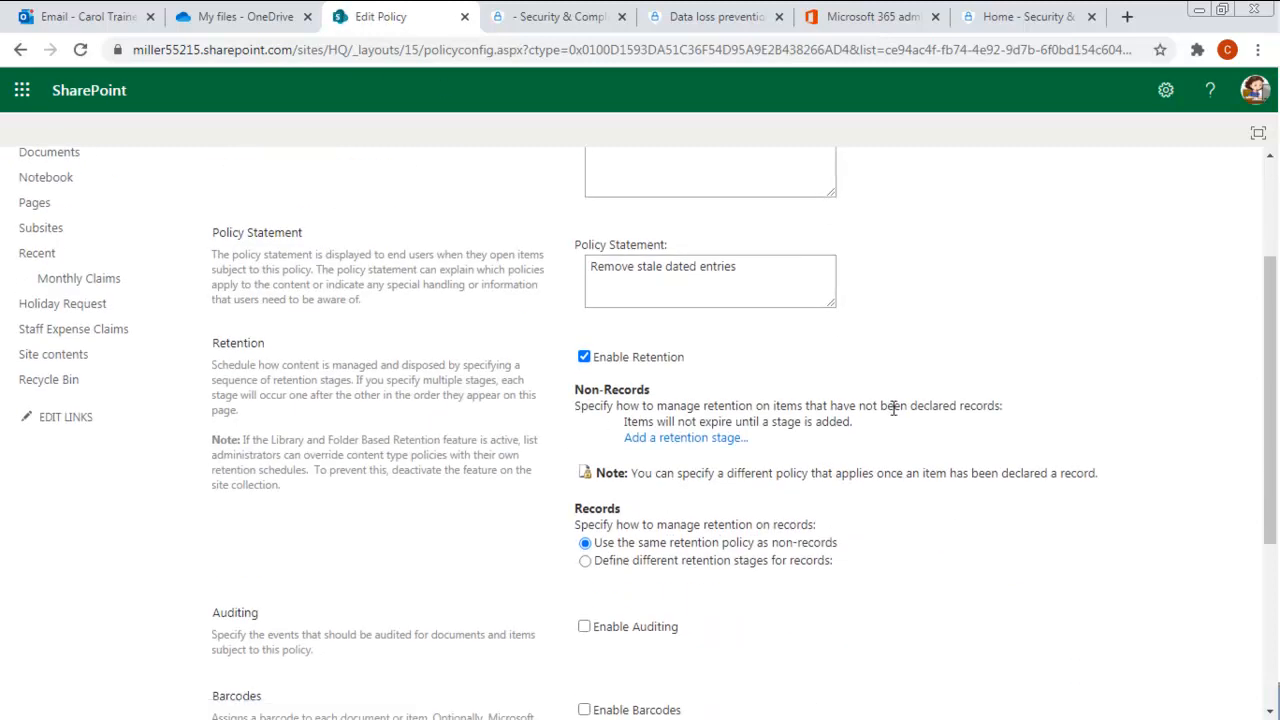
left_click(696, 440)
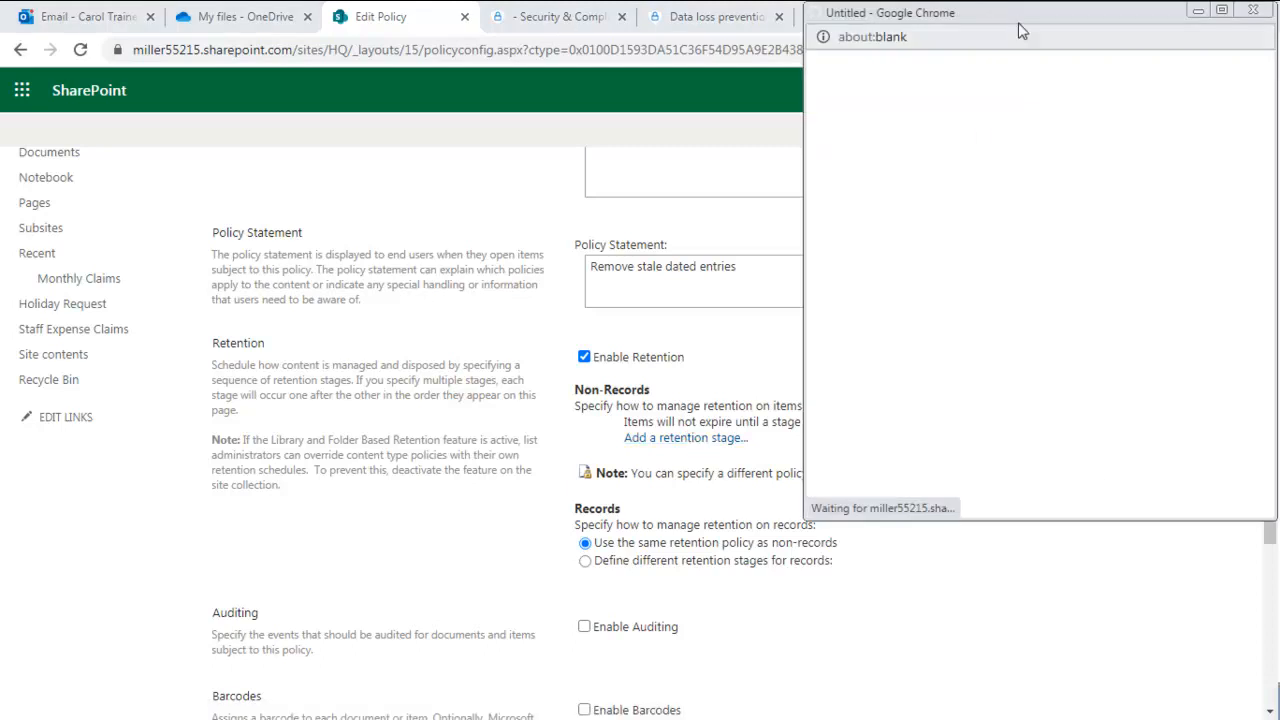
left_click_drag(666, 160, 646, 143)
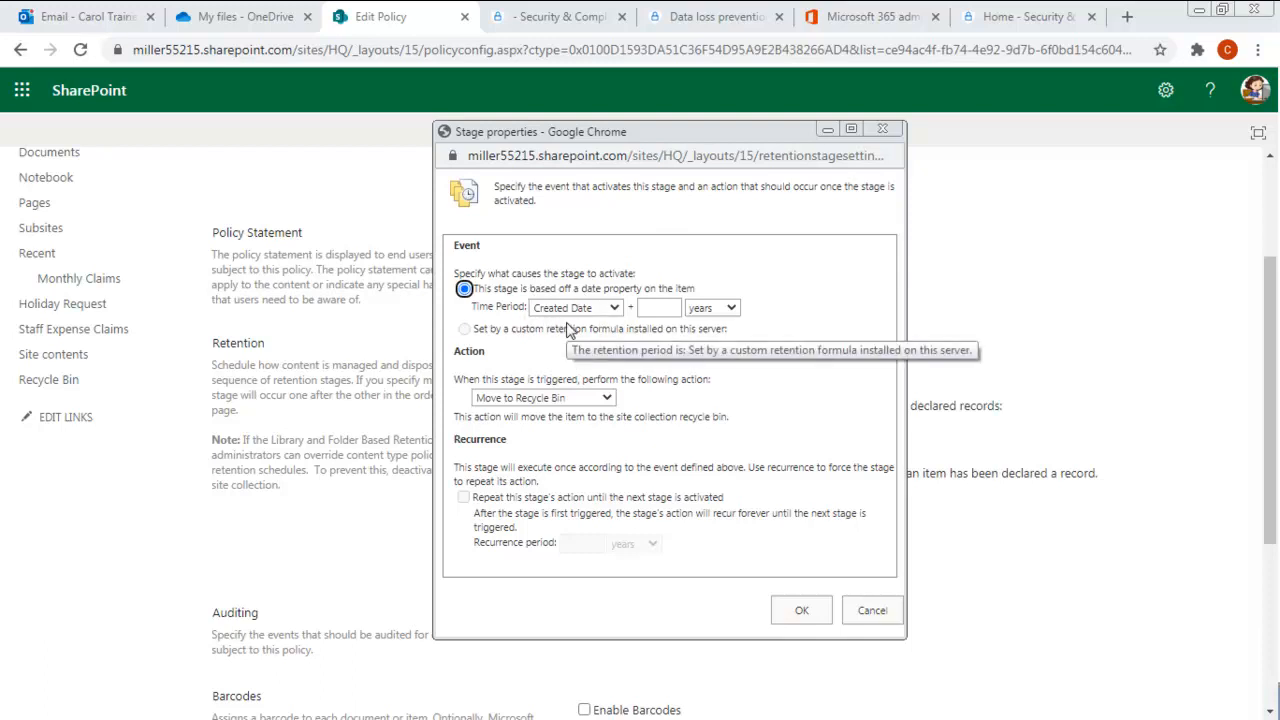
left_click(653, 308)
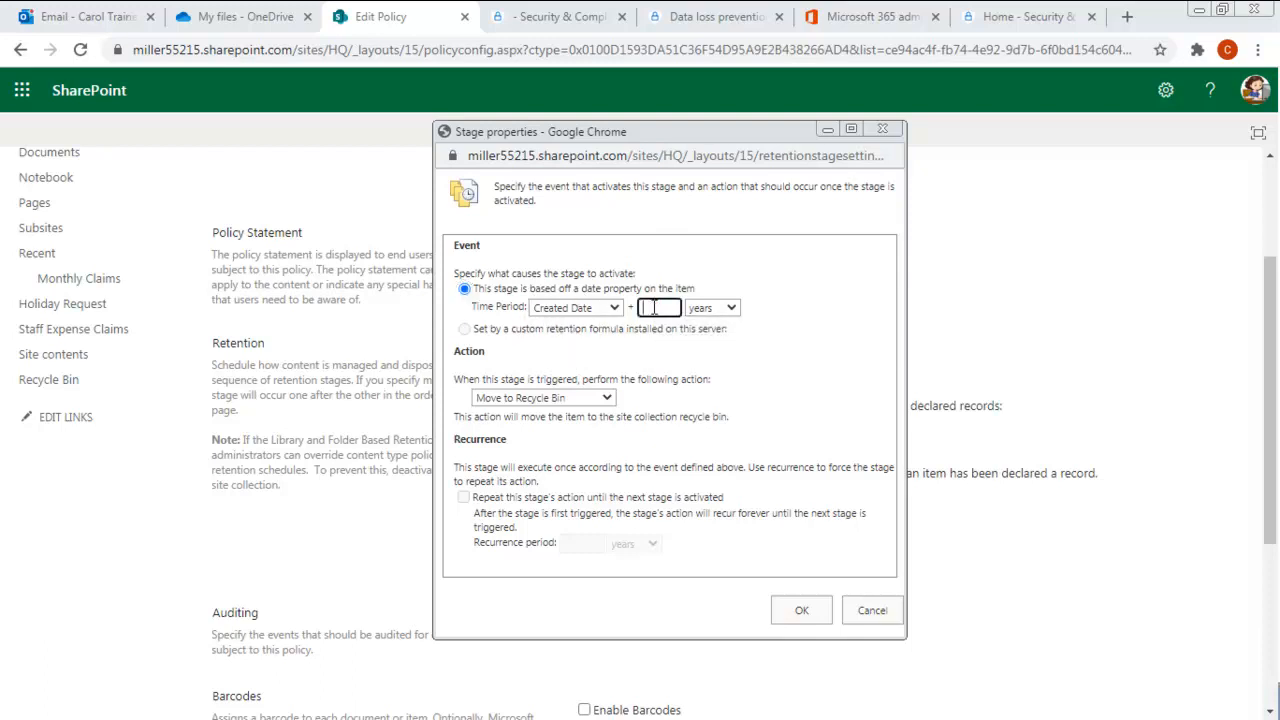
type("3")
left_click(601, 400)
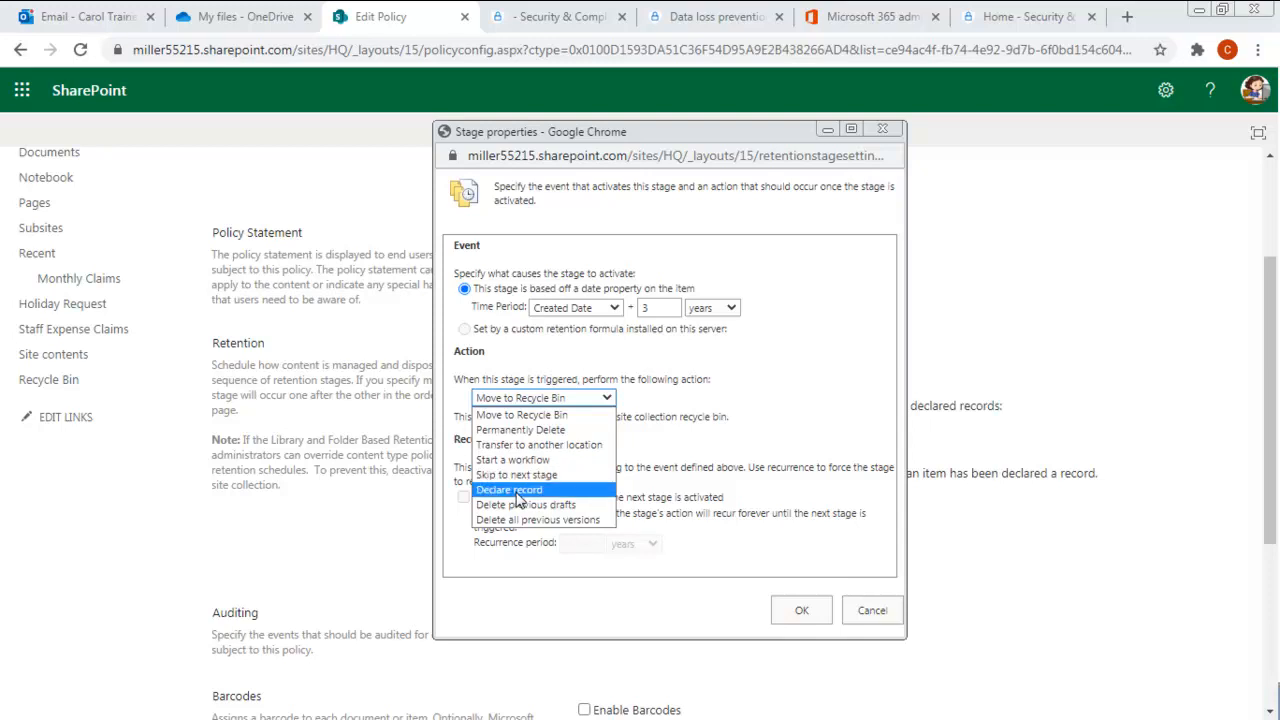
left_click(551, 491)
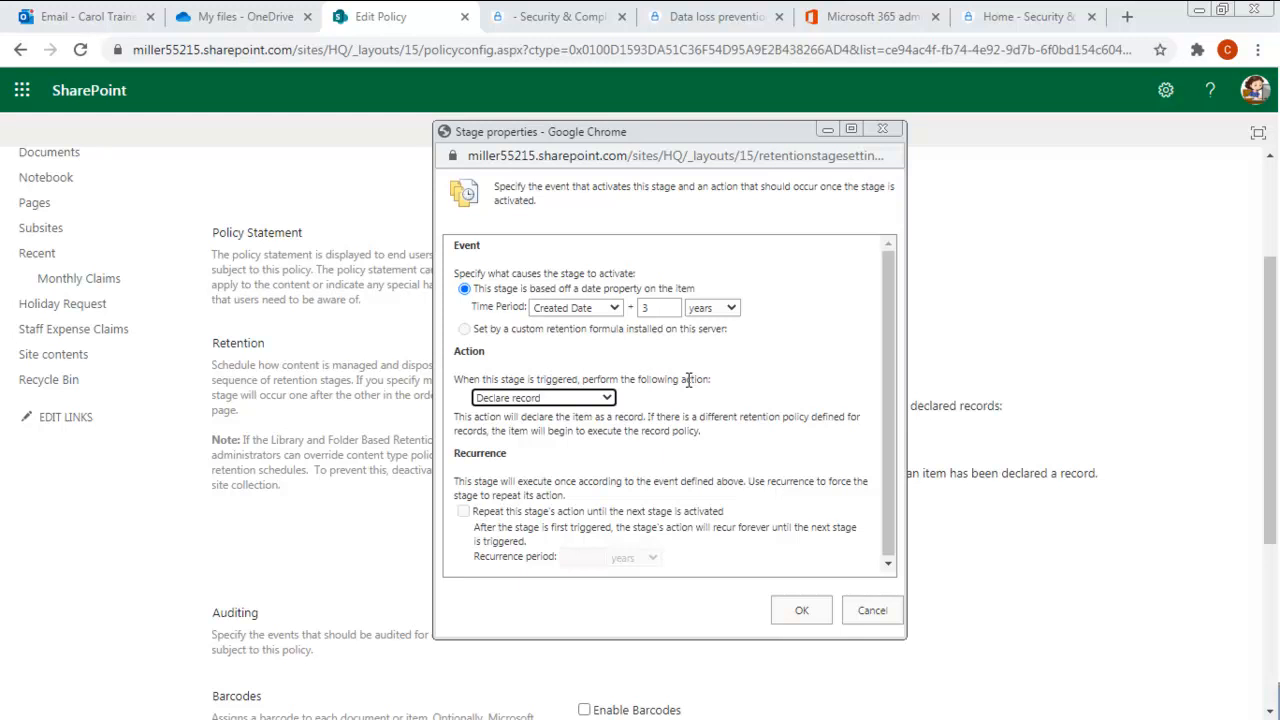
Set the retention stage's time period to Created Date plus 2 days and confirm the stage
left_click(728, 308)
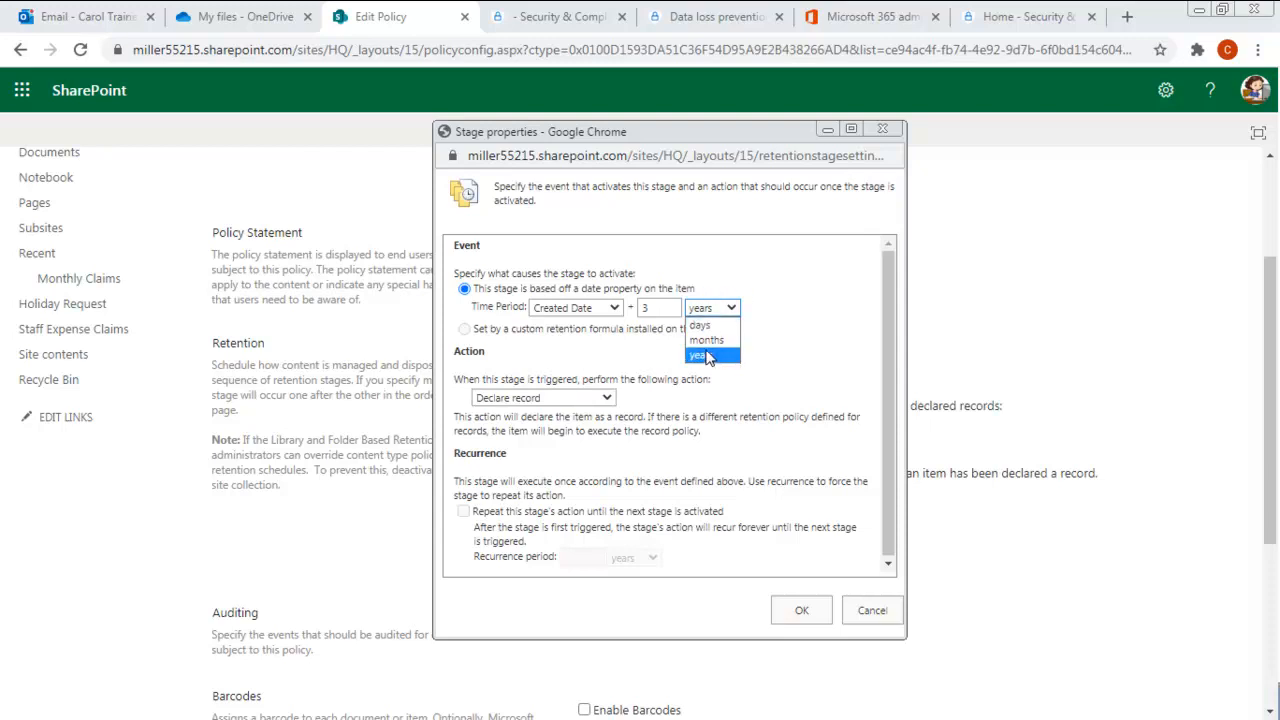
left_click(699, 325)
left_click_drag(676, 309, 623, 311)
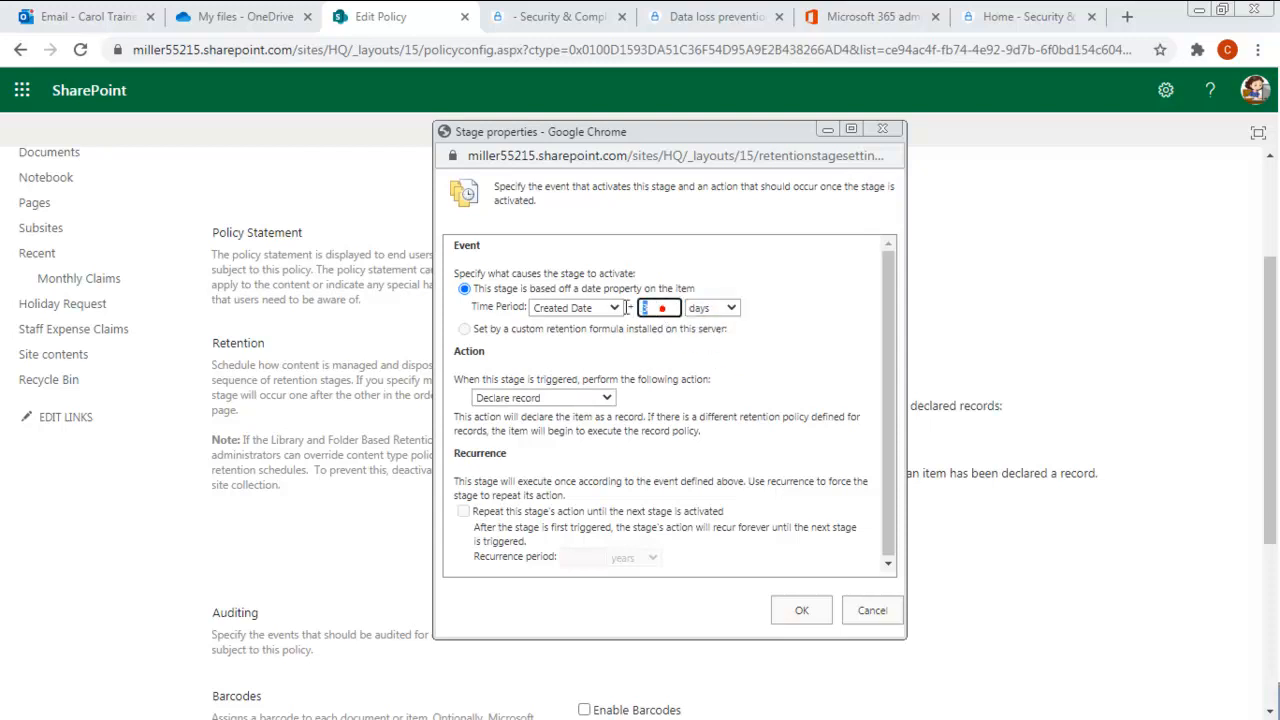
type("2")
left_click(801, 612)
Save the Item policy and return to the Holiday Request list
scroll(830, 530, "down", 3)
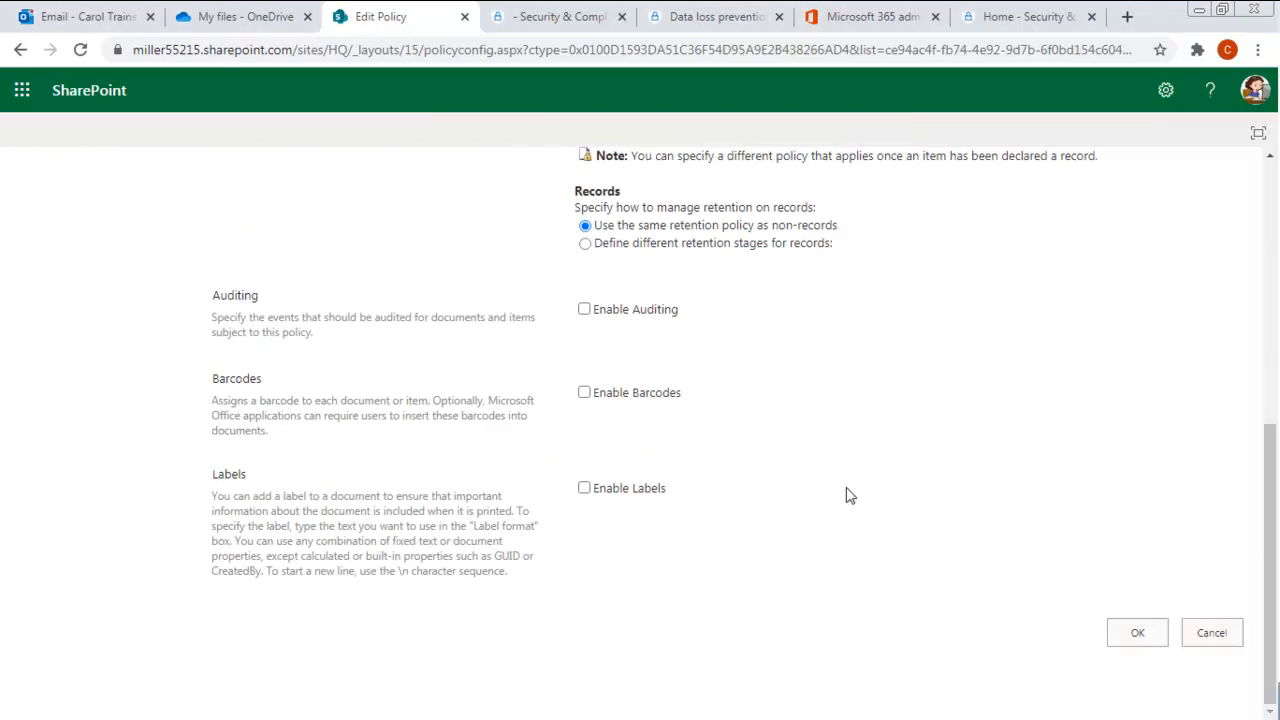
left_click(1137, 632)
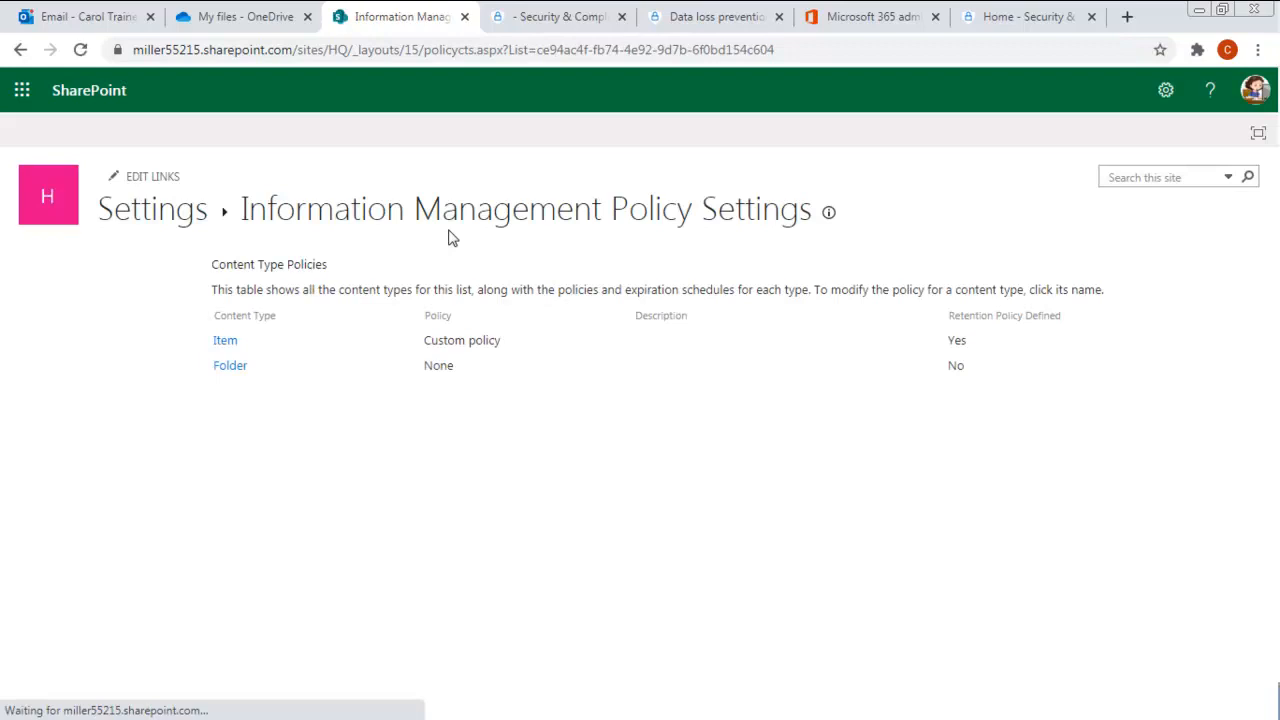
left_click(116, 213)
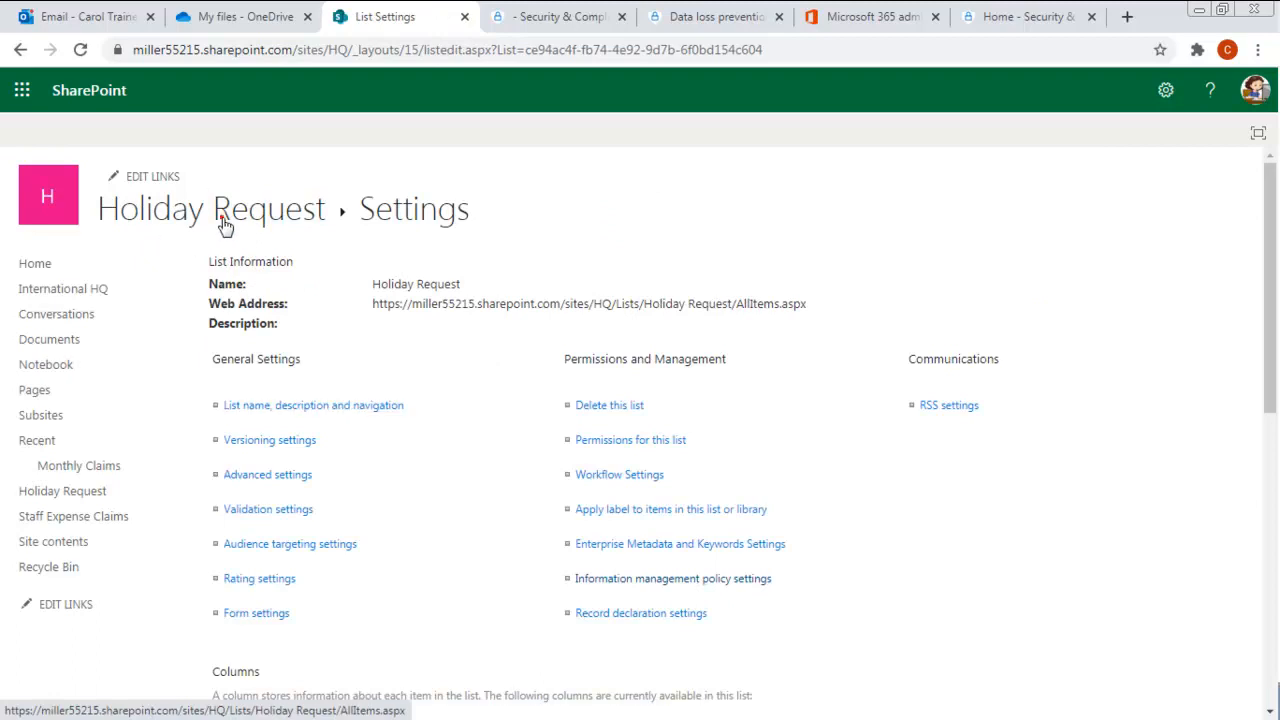
left_click(227, 222)
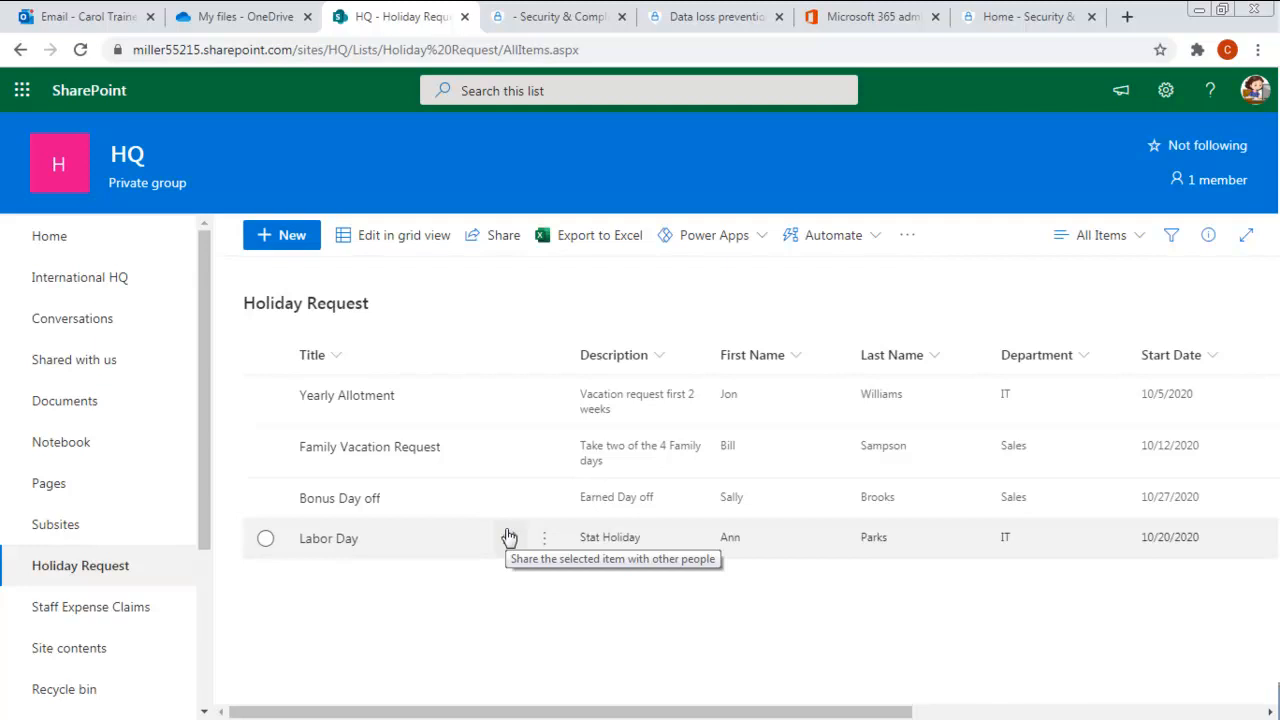
Switch to Office 365 Security & Compliance and start a new retention label named "Contracts"
left_click(982, 20)
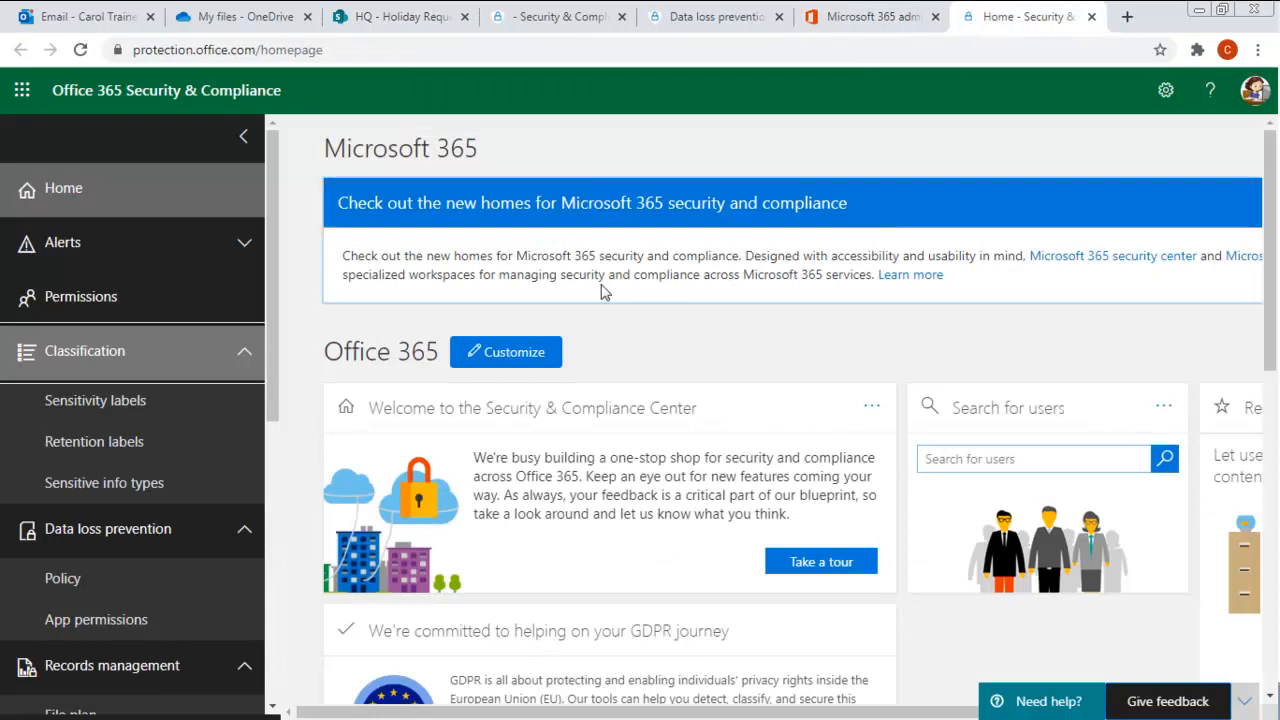
left_click(68, 447)
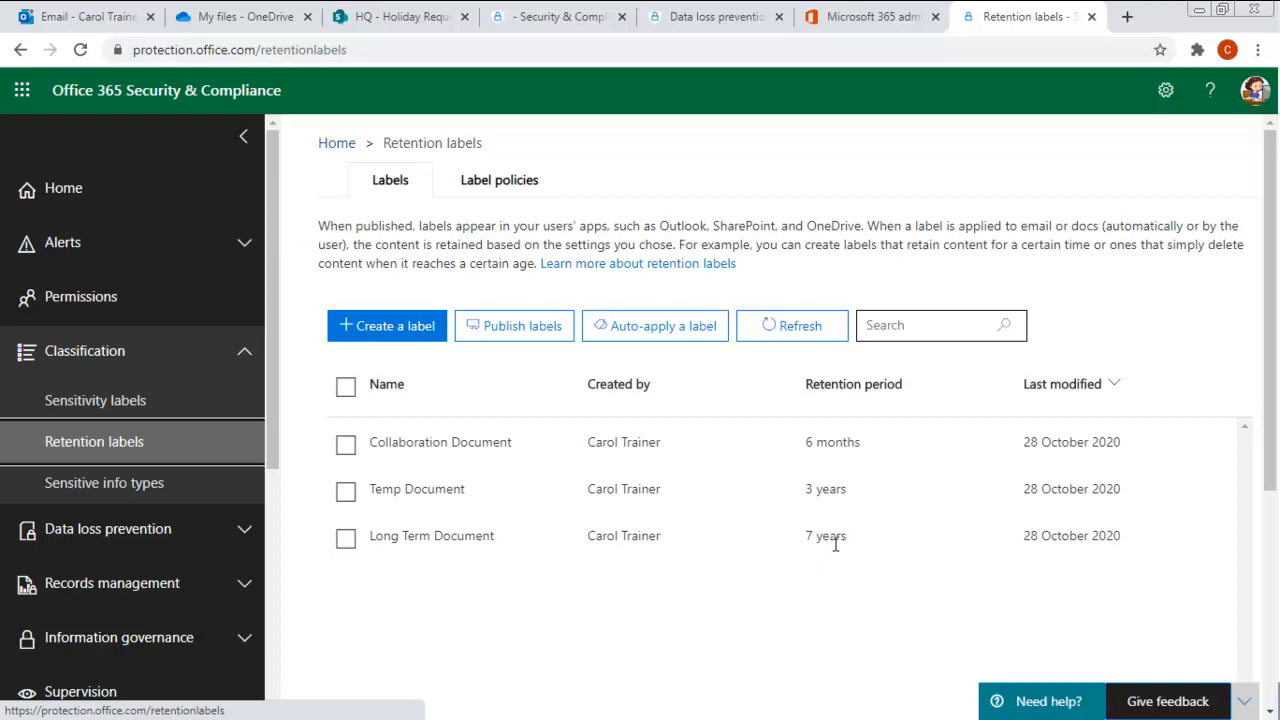
left_click(377, 330)
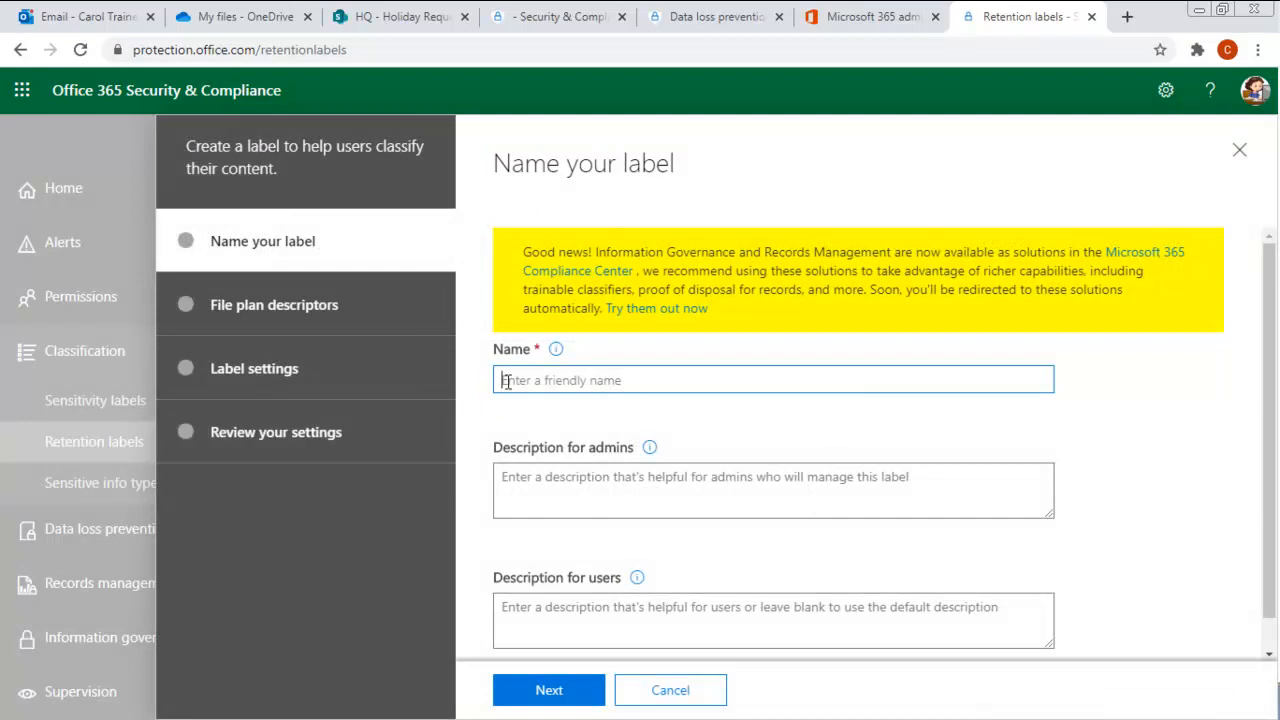
left_click(507, 381)
type("Contra c")
key("BackSpace")
key("BackSpace")
type("cts")
Enter "Identify record management for awarded contracts" as the label's description for admins and continue to the file plan descriptors
left_click(541, 476)
type("Iden")
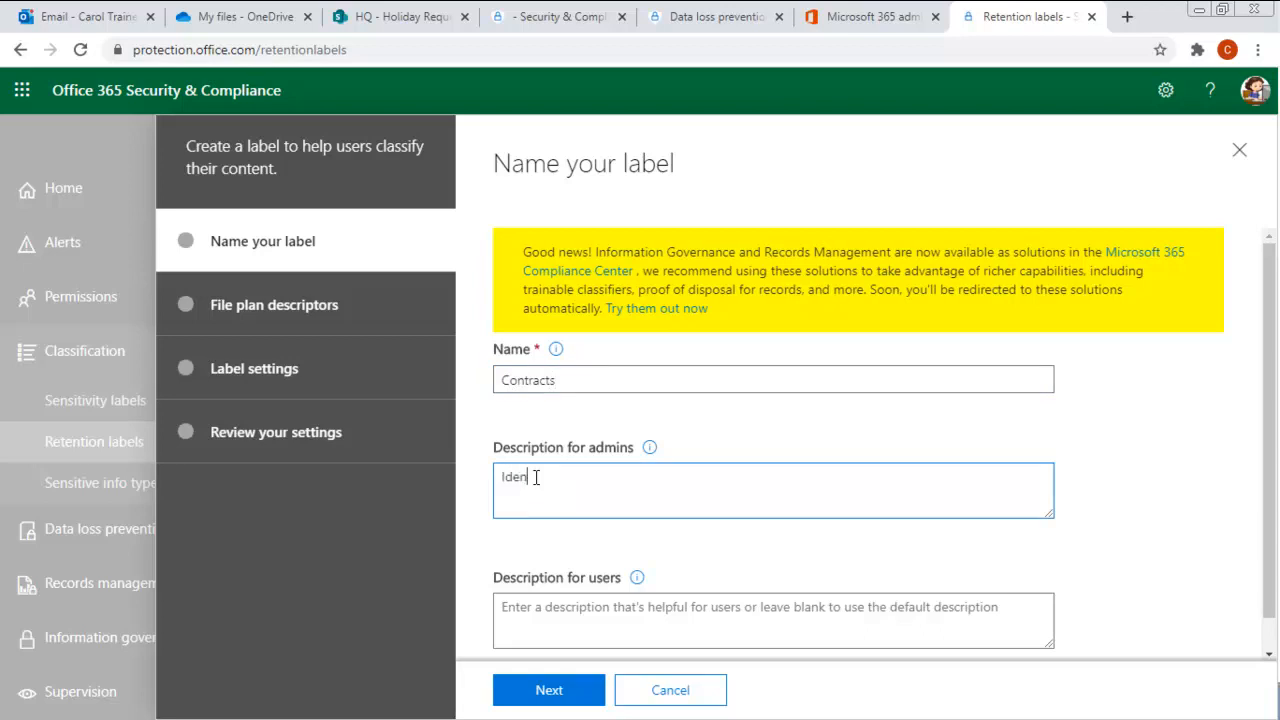
type("tify record management ")
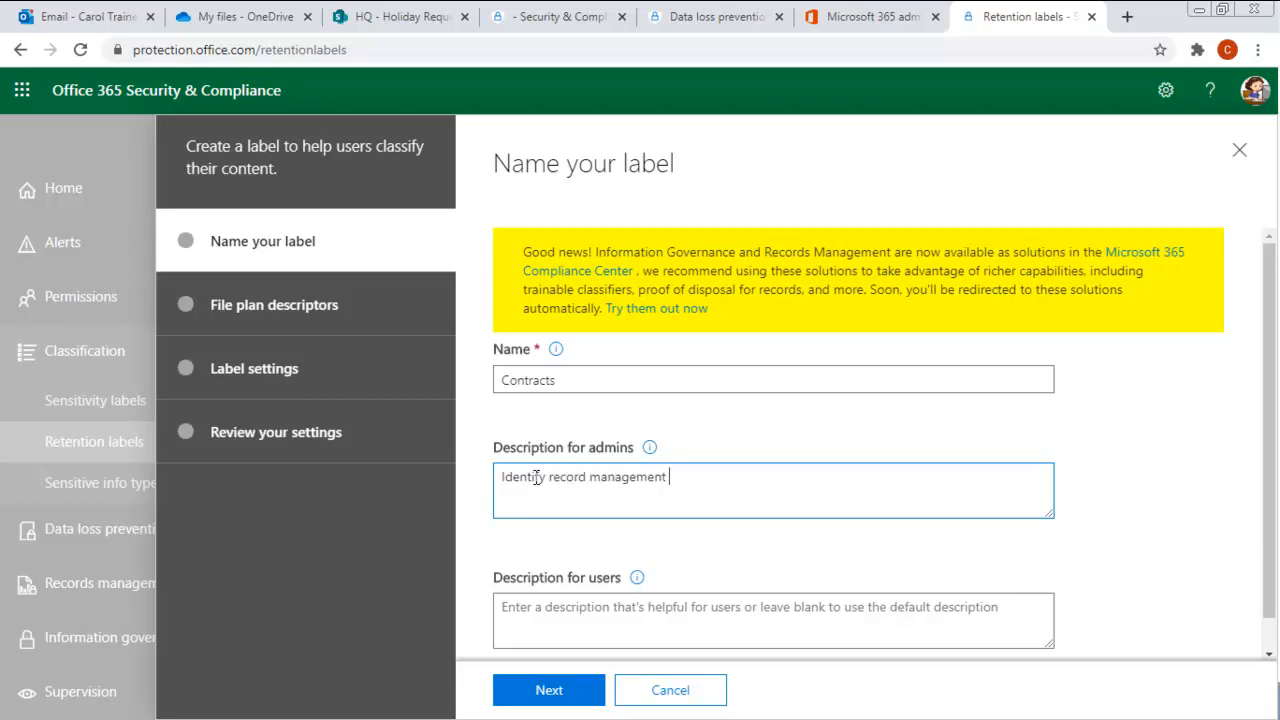
type("for awarded contracts")
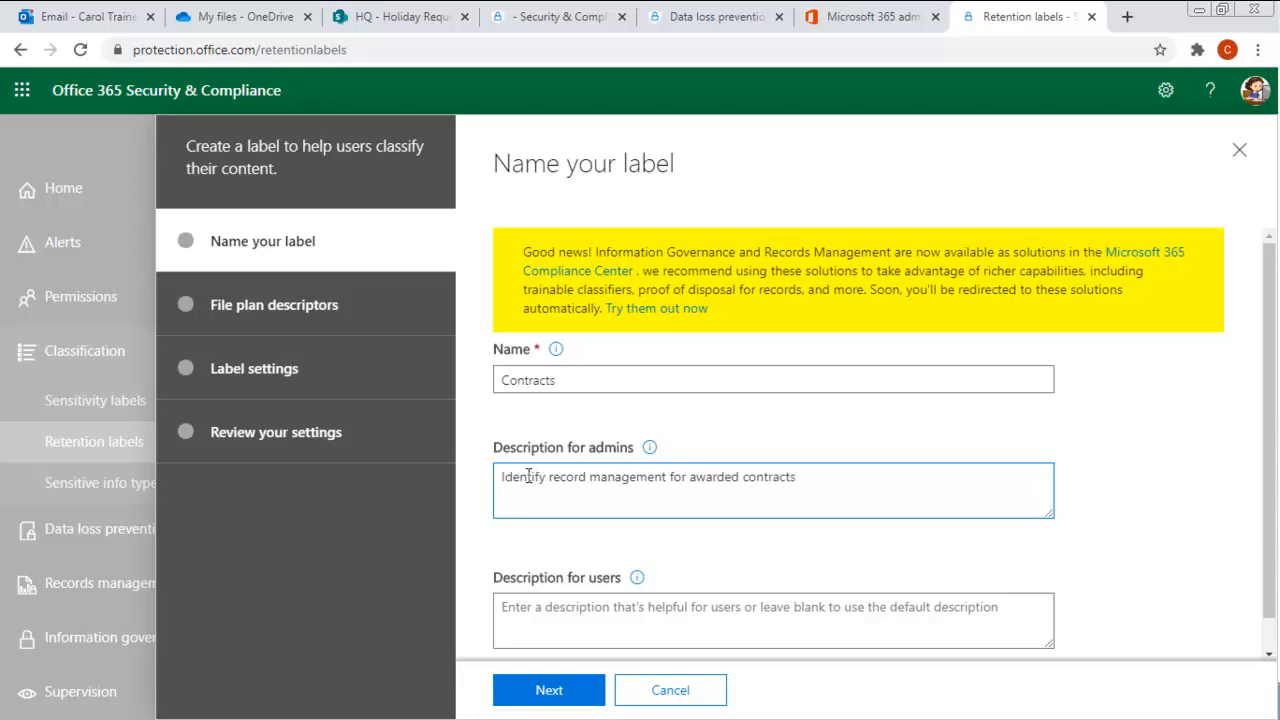
scroll(535, 477, "down", 1)
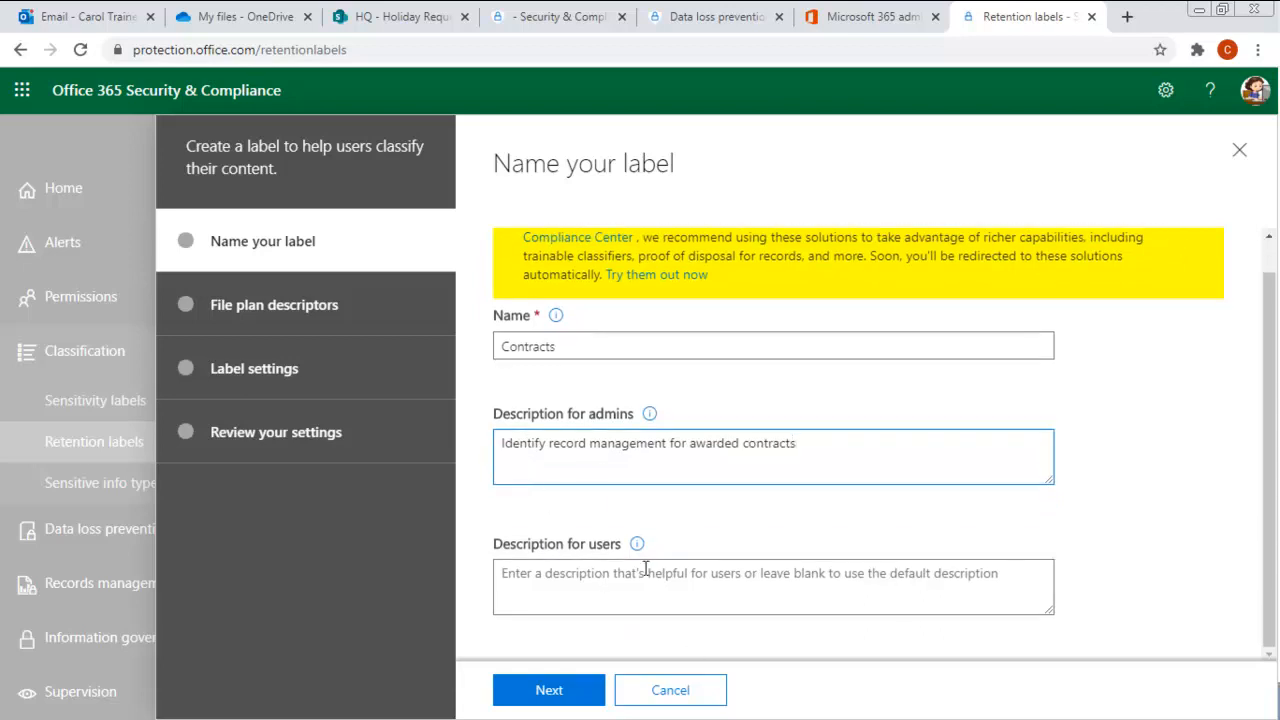
left_click(530, 692)
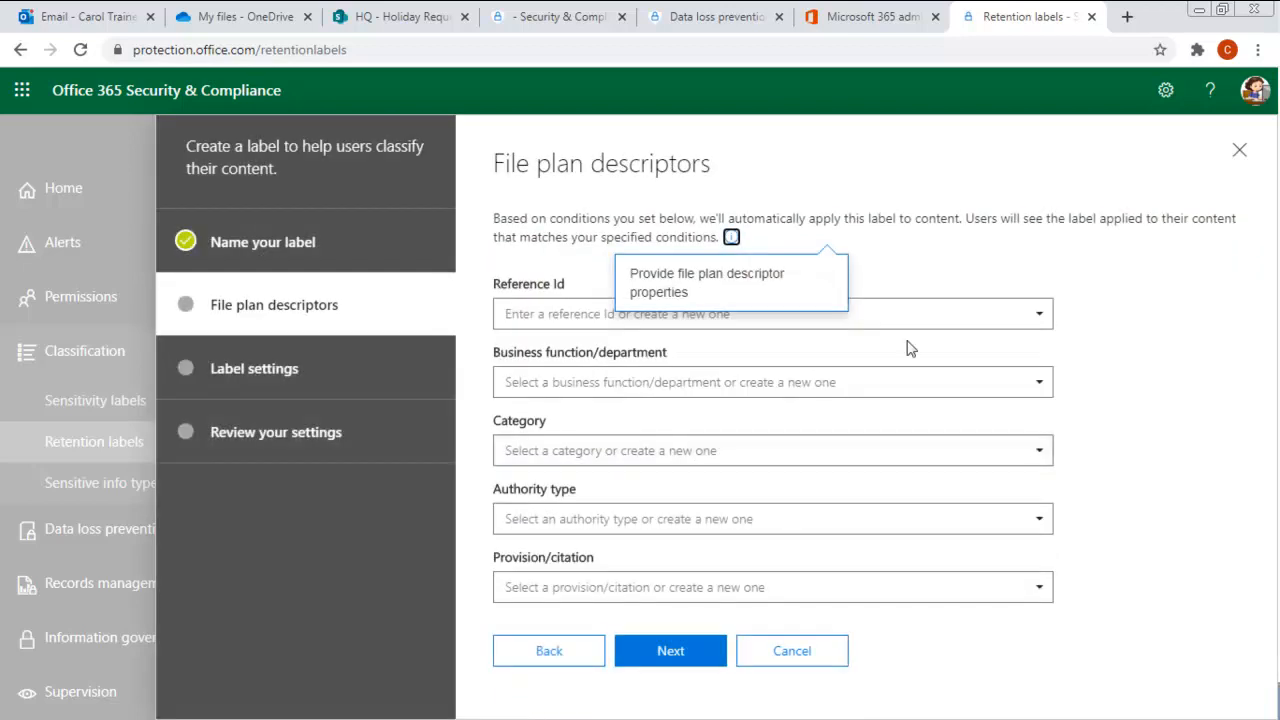
Set the label's business function/department to Legal and continue to the label settings
left_click(921, 258)
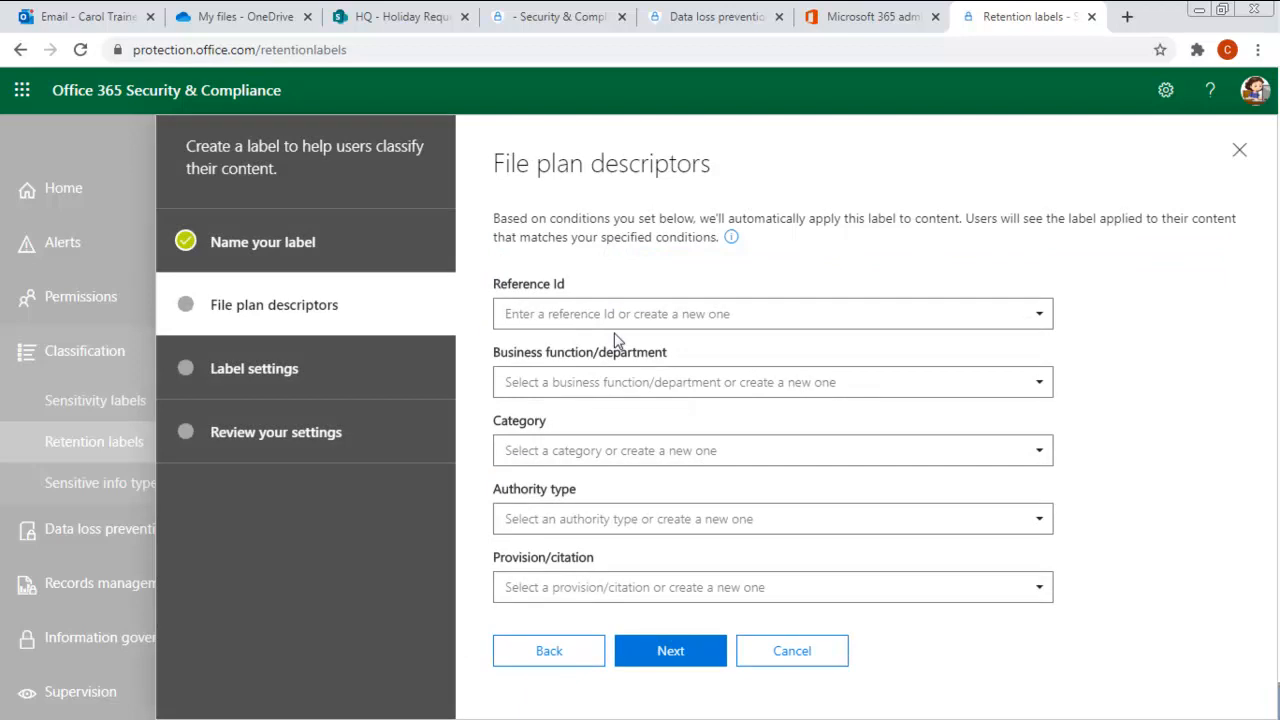
left_click(585, 381)
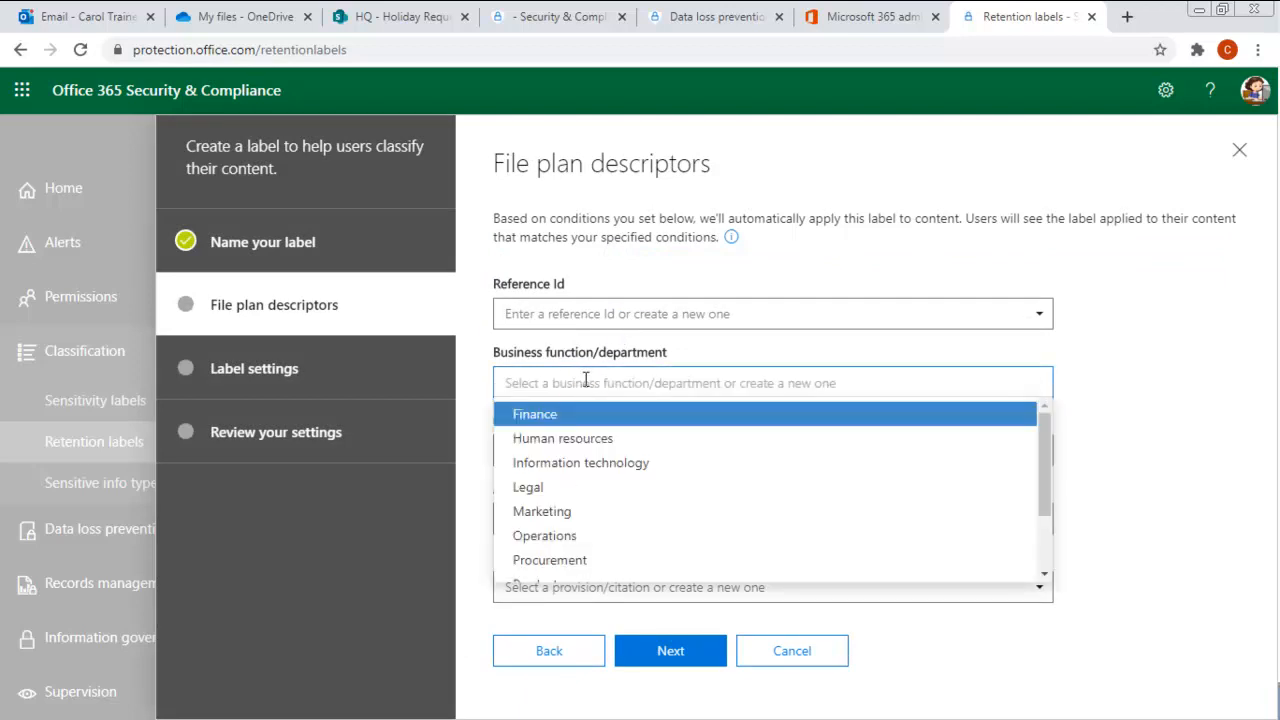
left_click(530, 487)
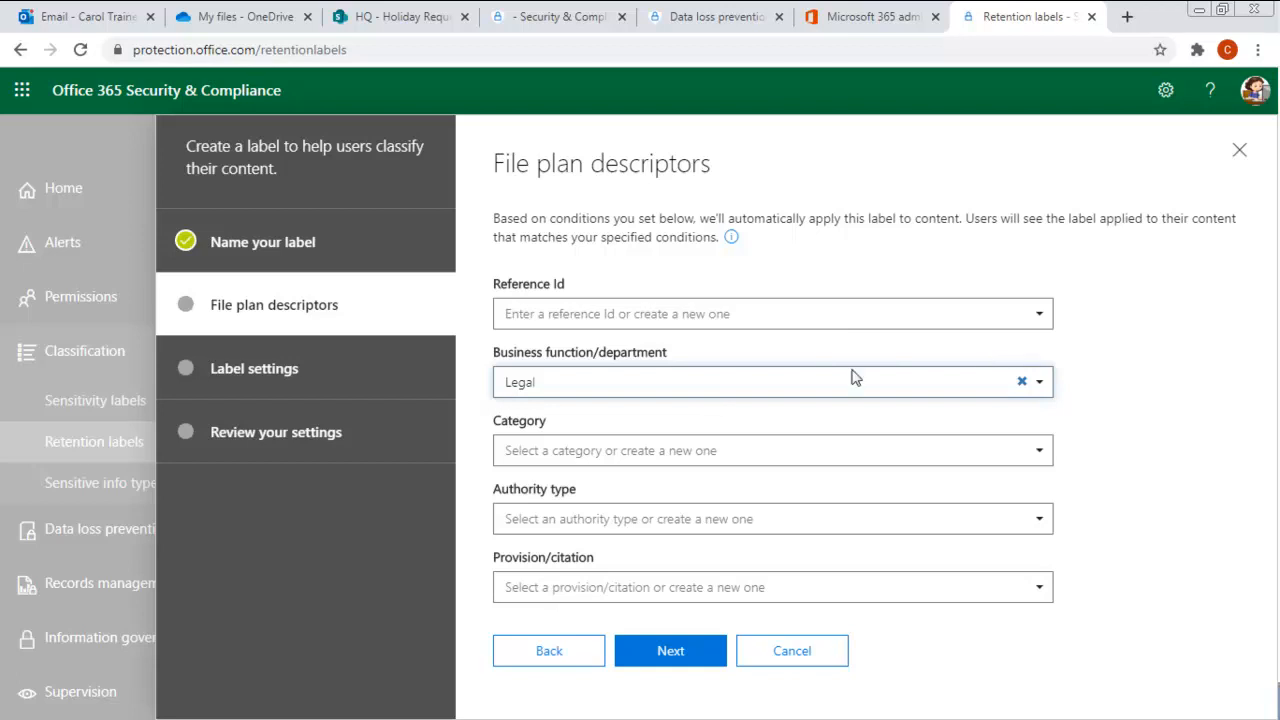
left_click(676, 653)
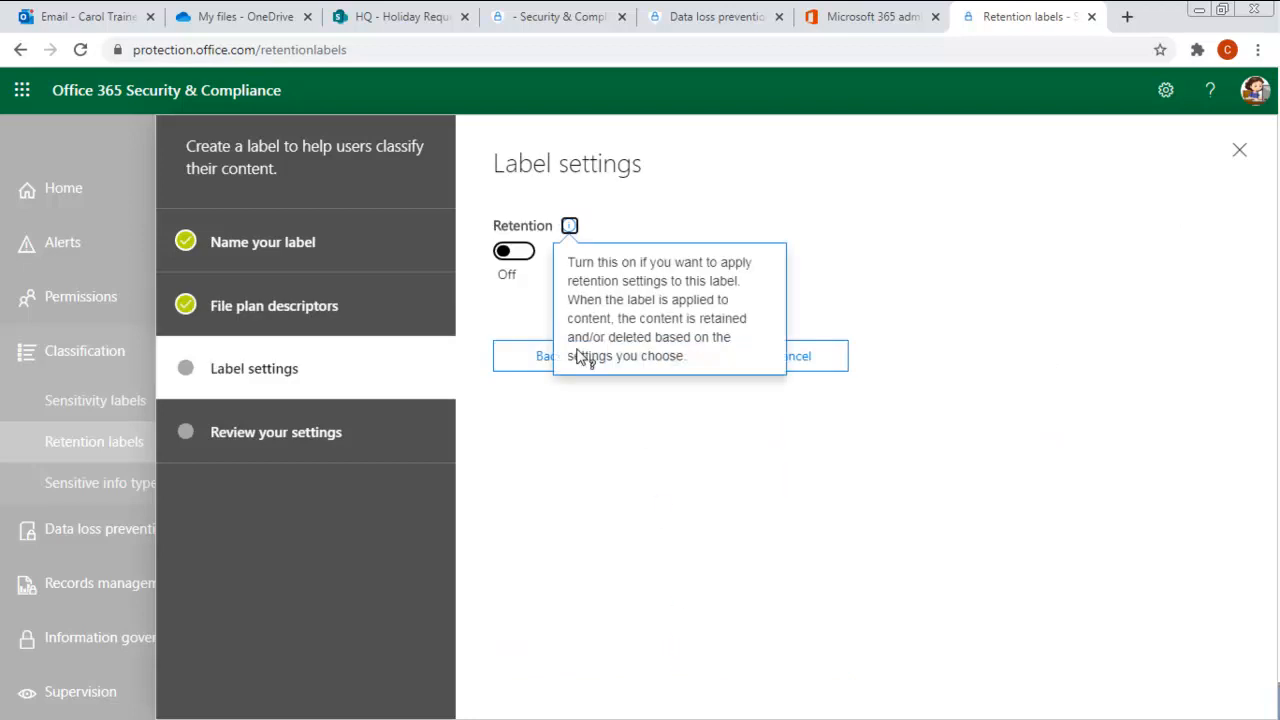
Turn on retention for the Contracts label, keeping content retained for a set period of 7 years
left_click(514, 318)
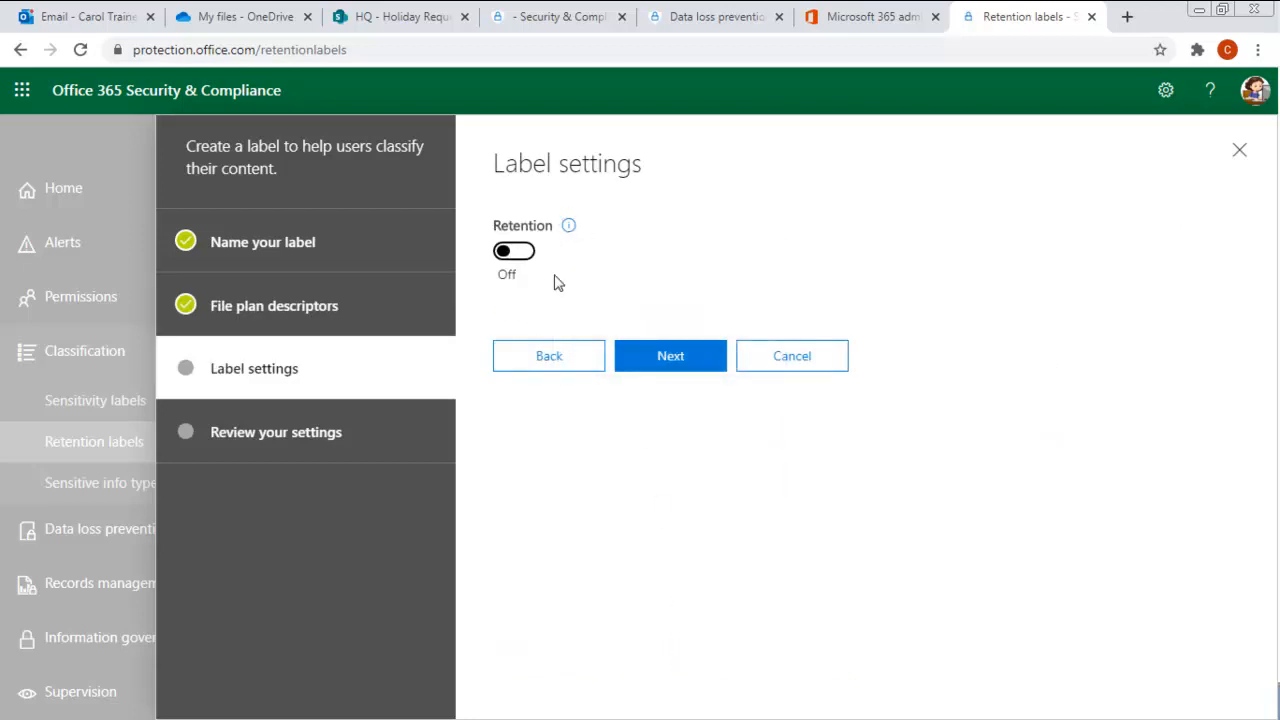
left_click(523, 252)
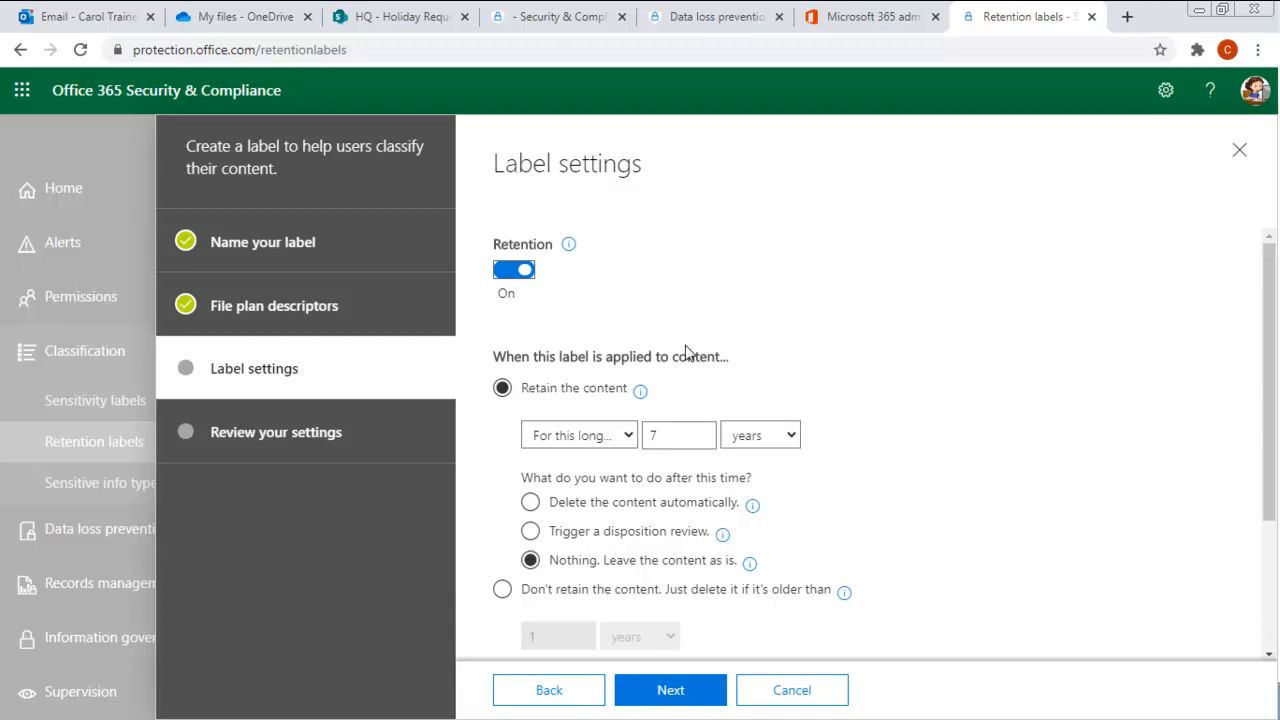
left_click(628, 440)
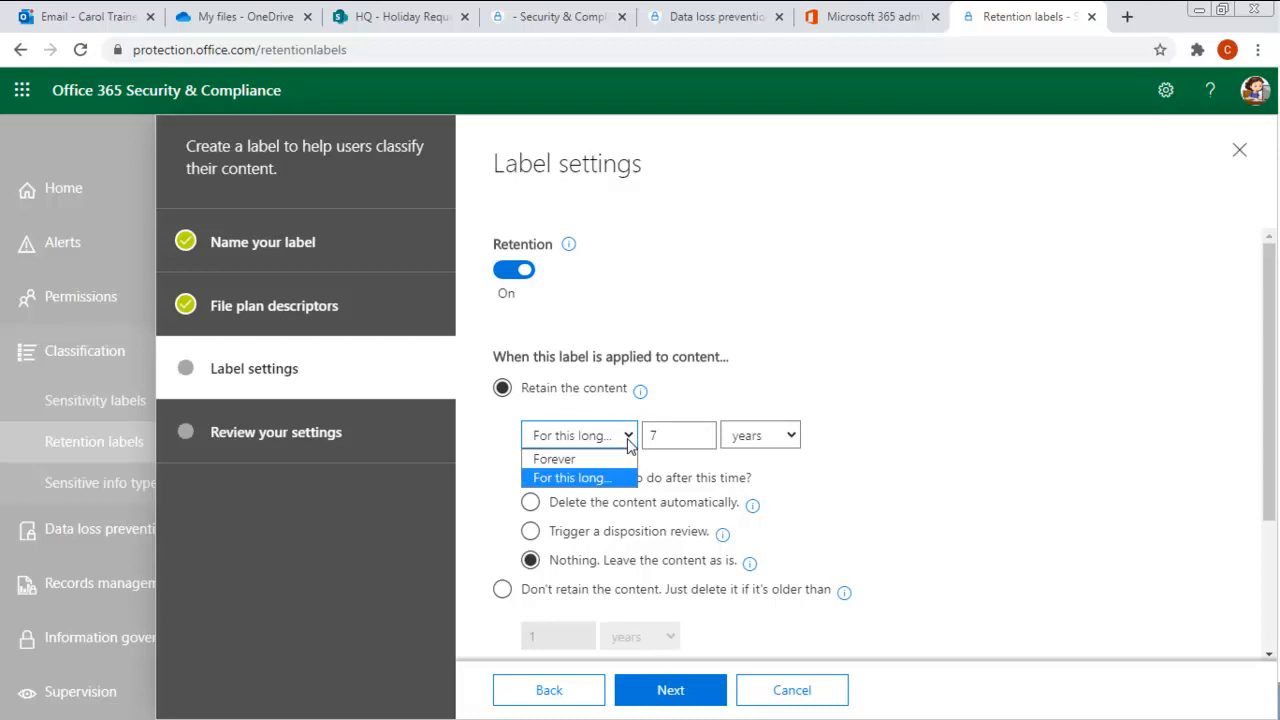
left_click(628, 443)
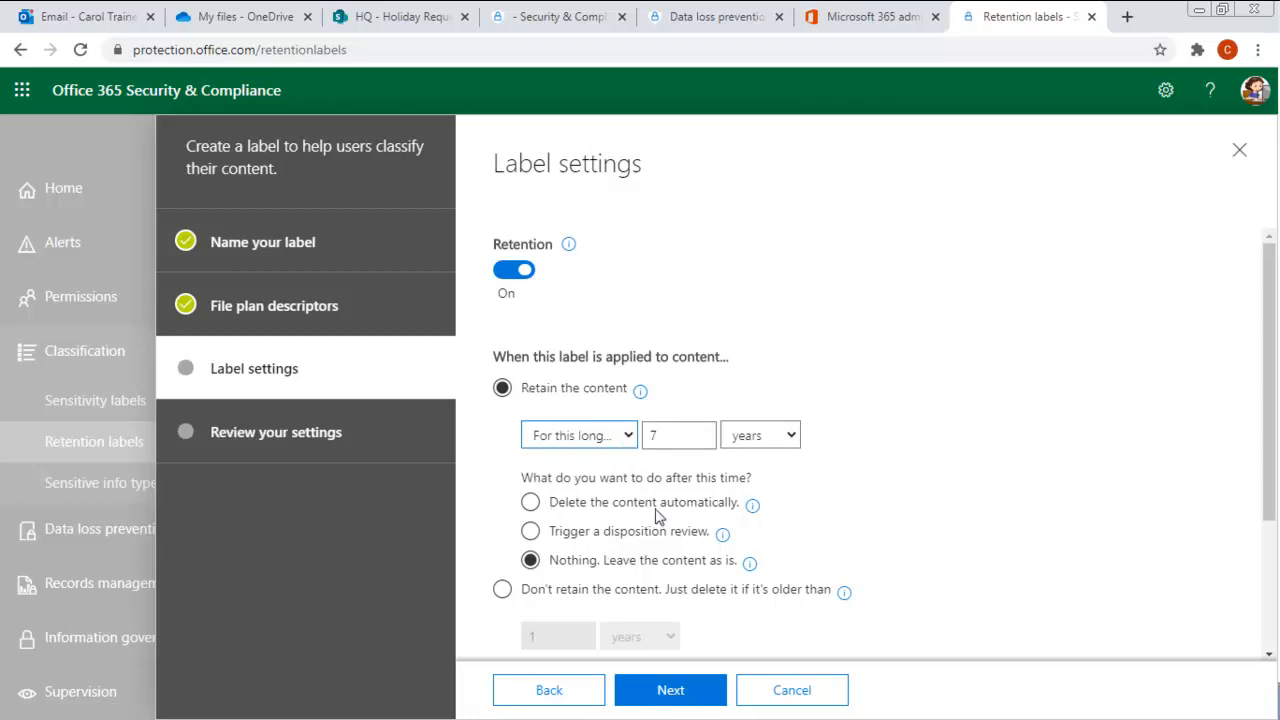
Trigger a disposition review after the retention period and choose the first suggested person as the one to notify
left_click(530, 531)
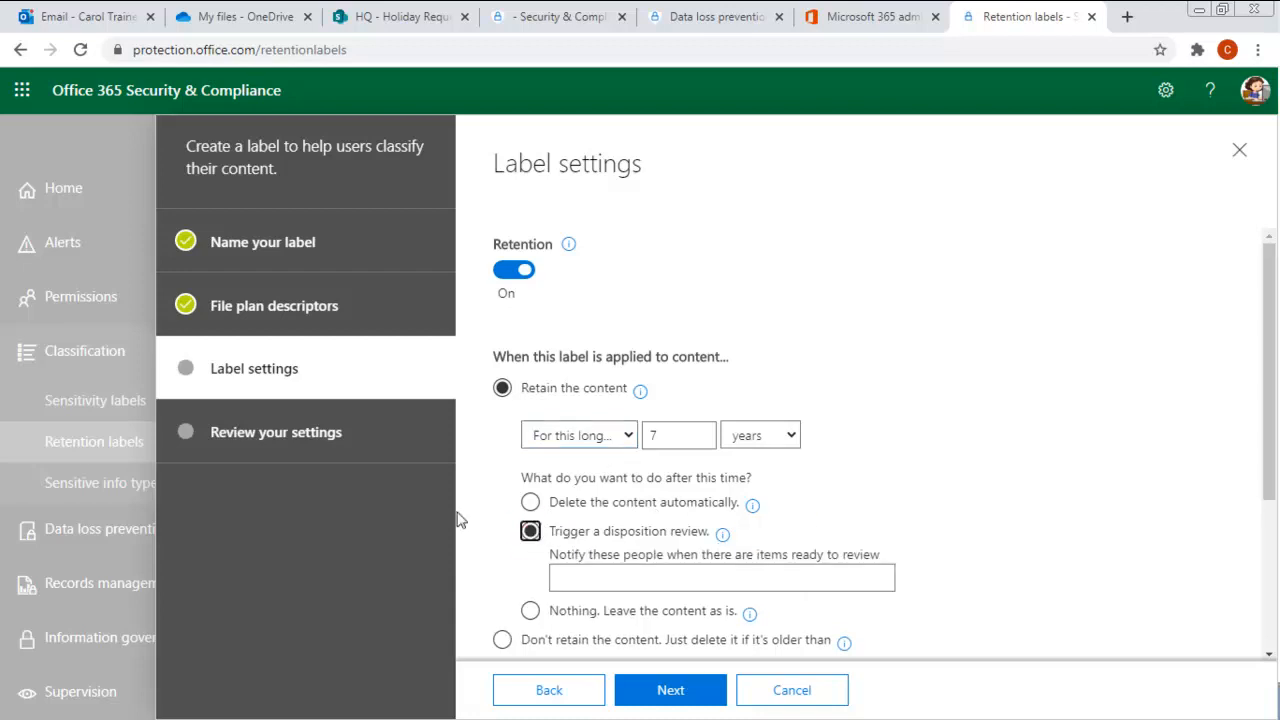
left_click(590, 578)
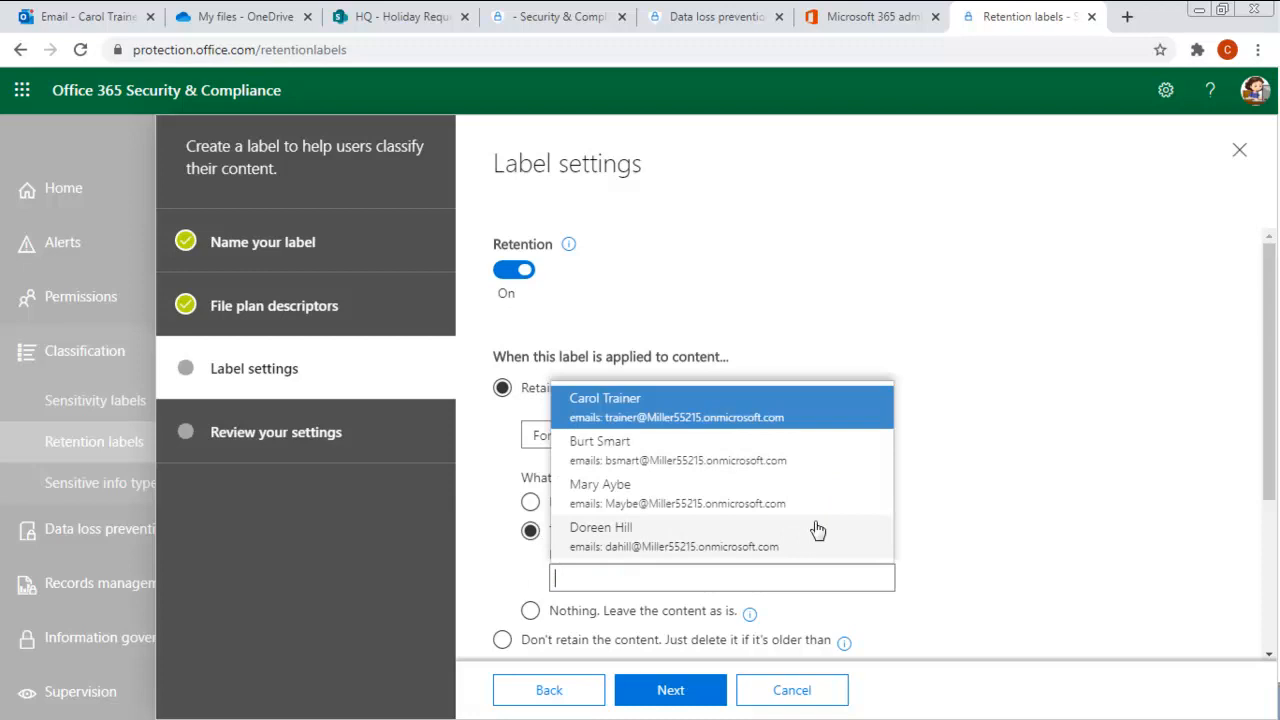
left_click(629, 409)
Classify content with this label as a "Record" and continue to the settings review
scroll(985, 404, "down", 2)
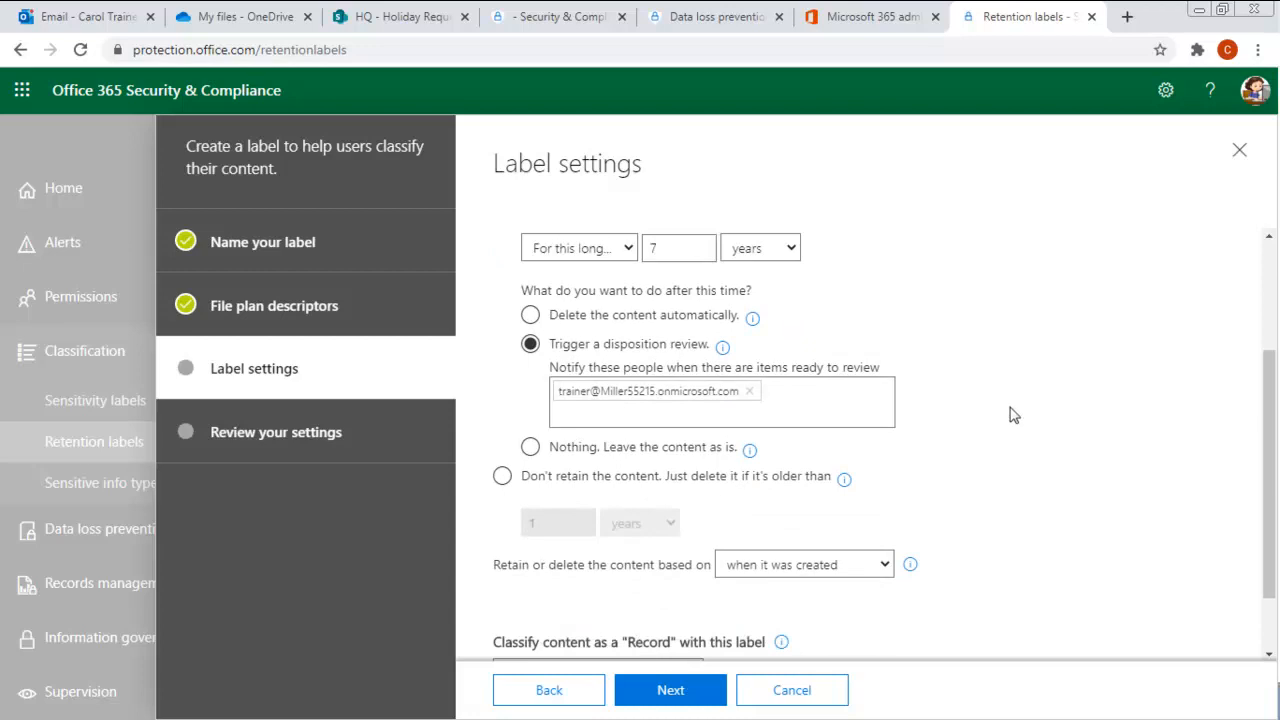
scroll(1012, 416, "down", 1)
scroll(1012, 416, "down", 1)
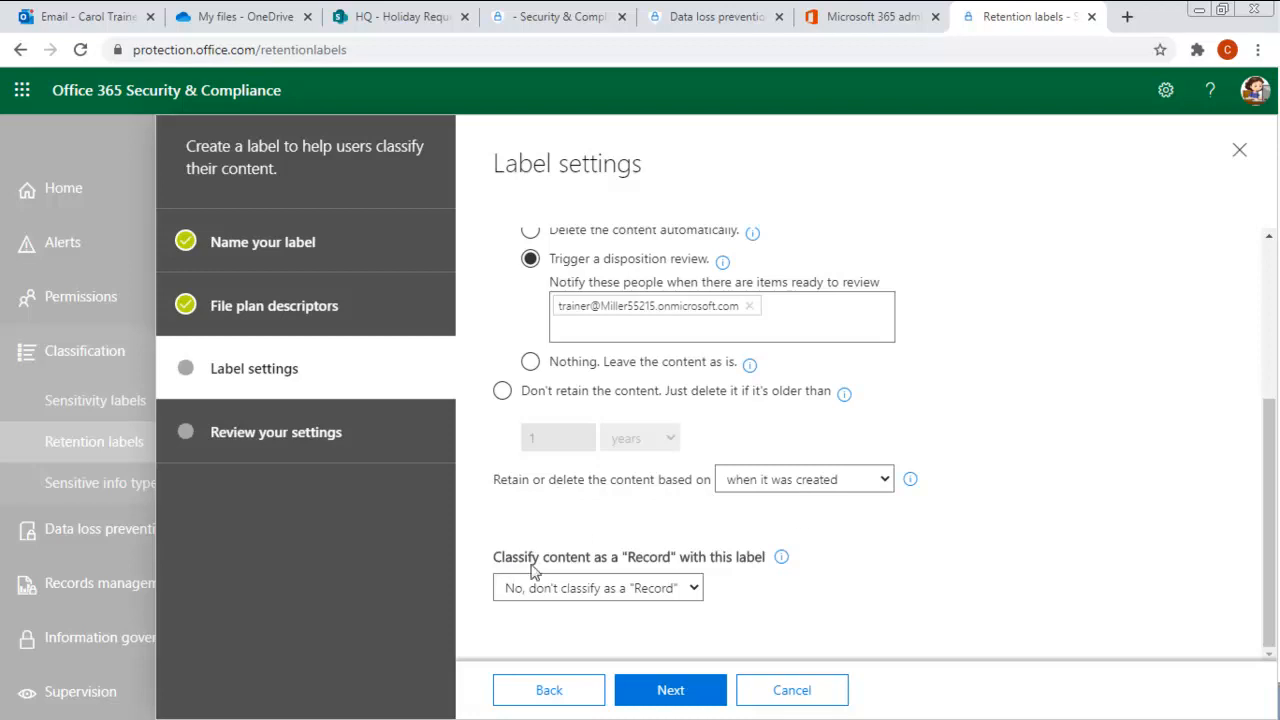
left_click(669, 590)
left_click(573, 629)
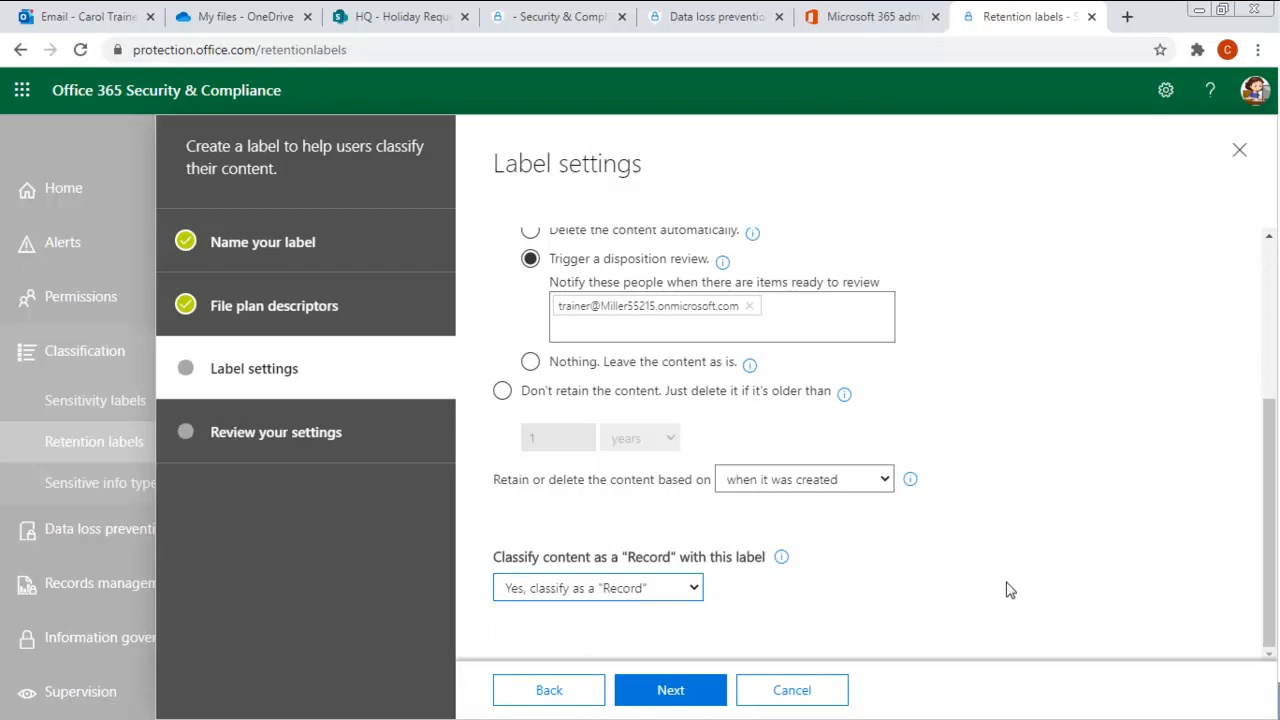
left_click(660, 690)
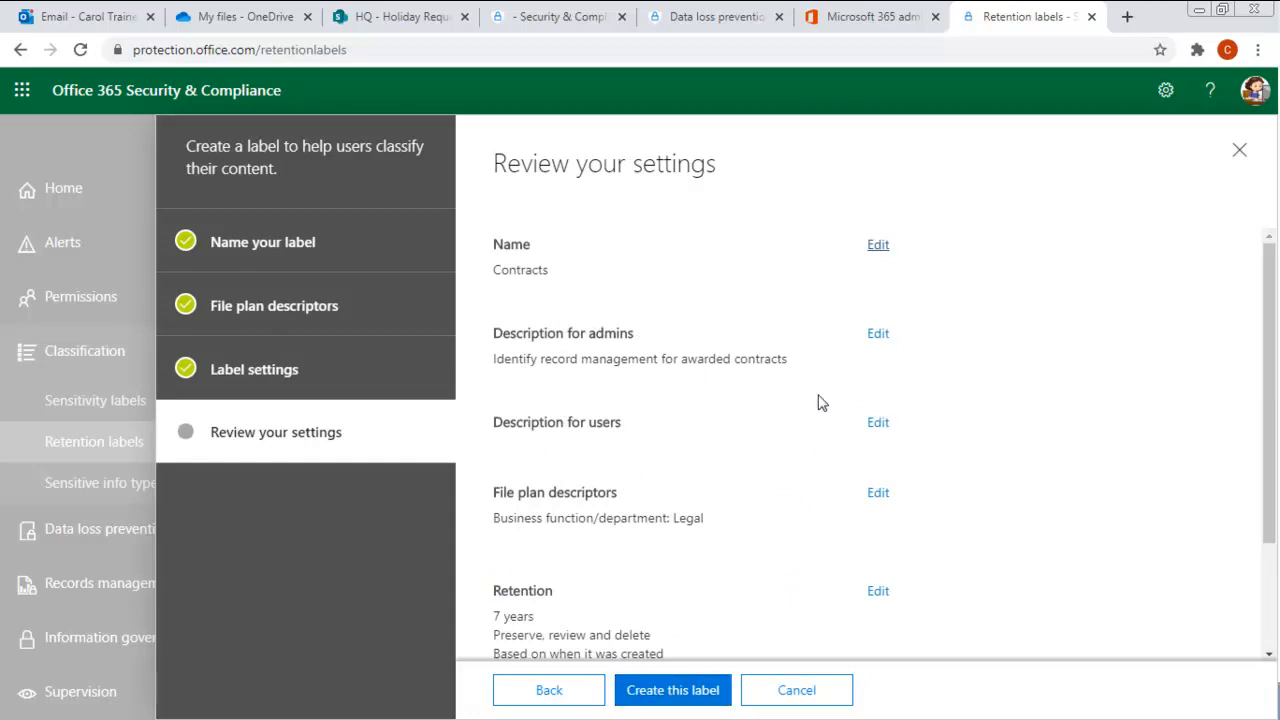
Review the label's settings and create the Contracts label
scroll(828, 294, "down", 1)
scroll(808, 503, "down", 3)
scroll(808, 449, "up", 3)
left_click(683, 697)
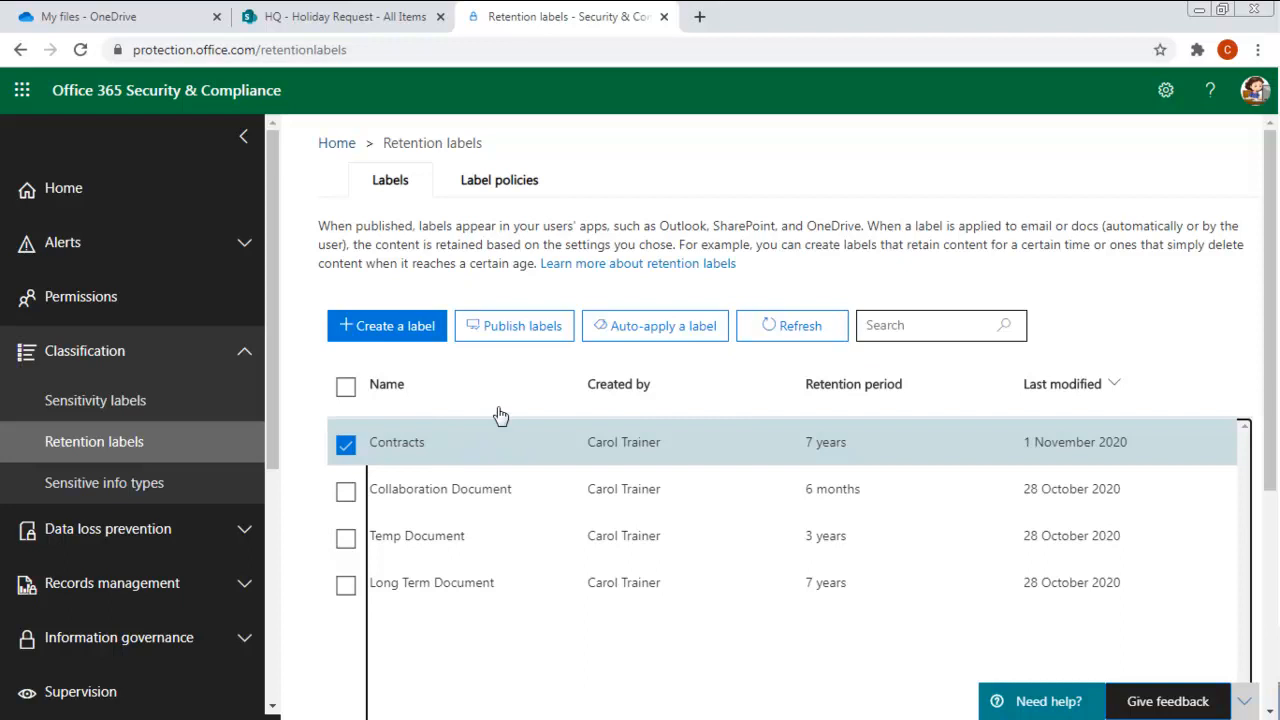
Start publishing labels, add Contracts as the label to publish, and continue to the locations
left_click(510, 327)
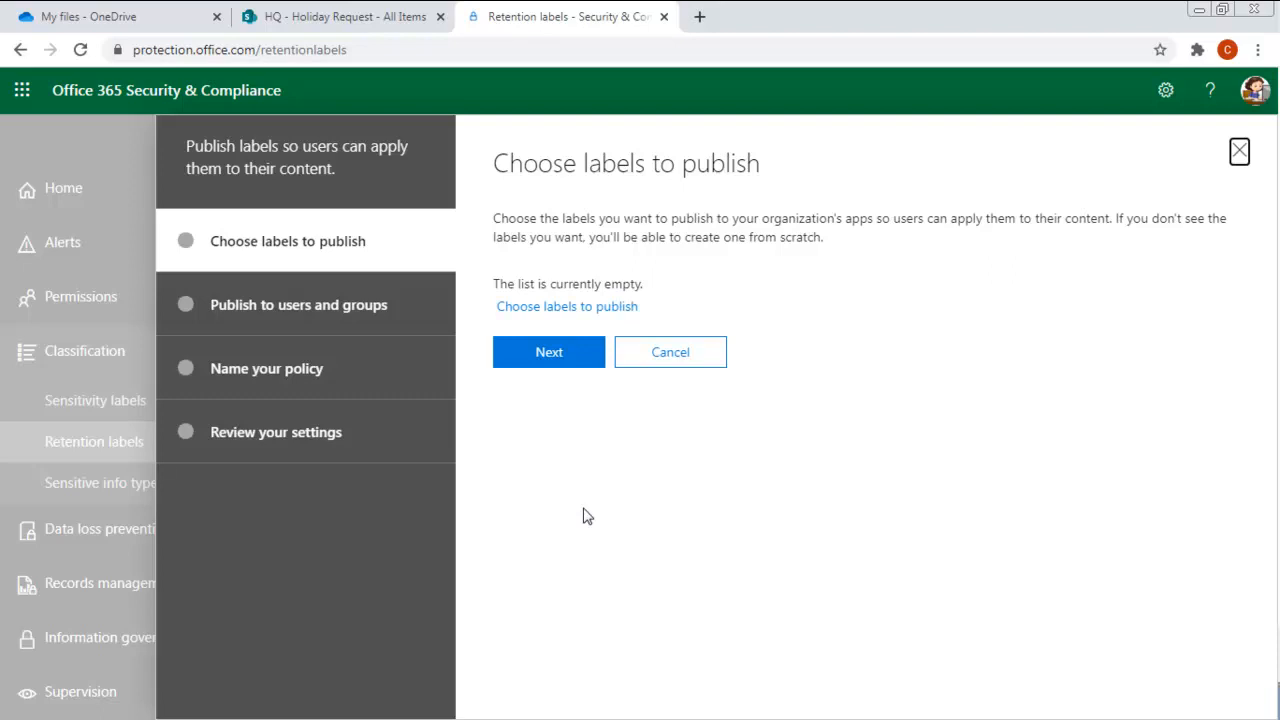
left_click(540, 310)
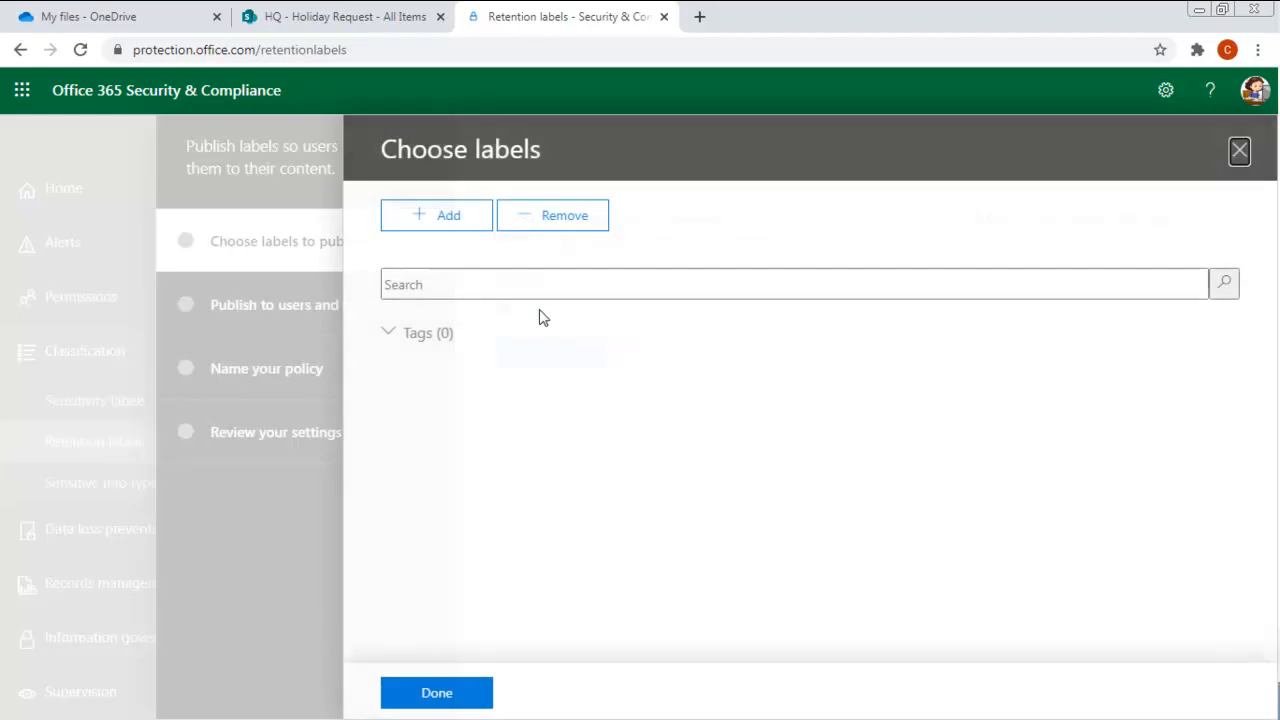
left_click(418, 222)
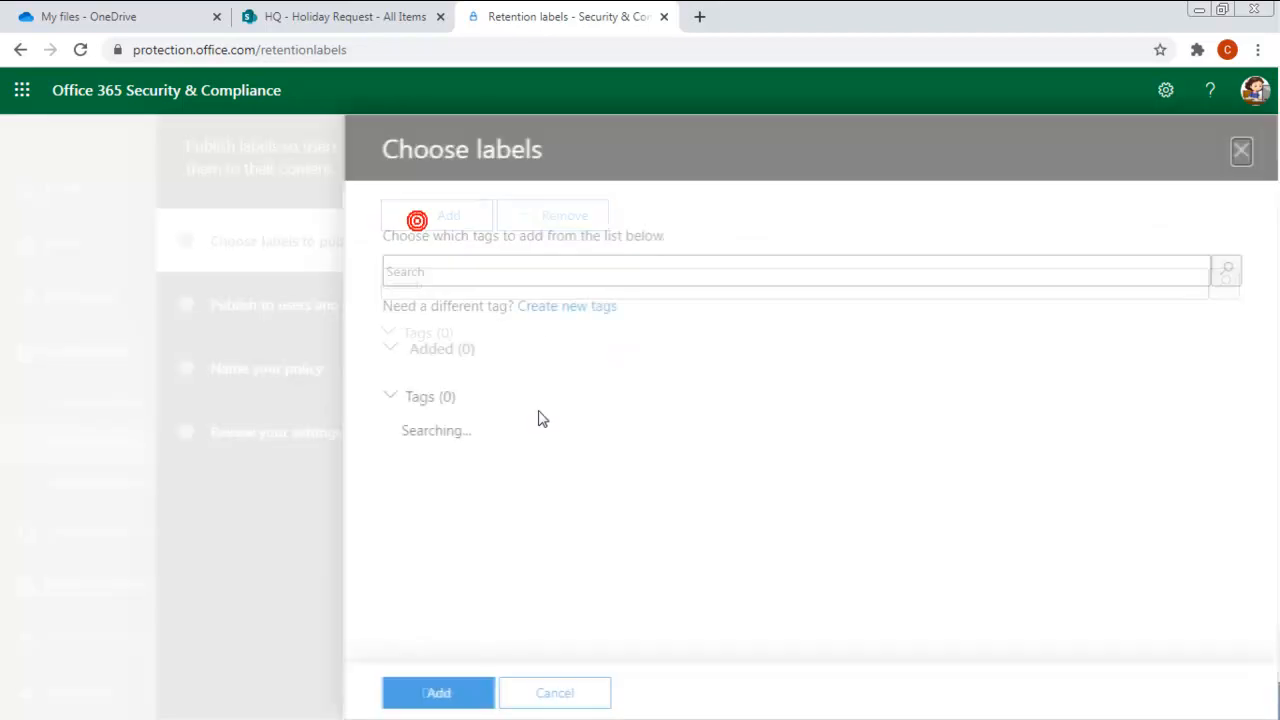
left_click(393, 482)
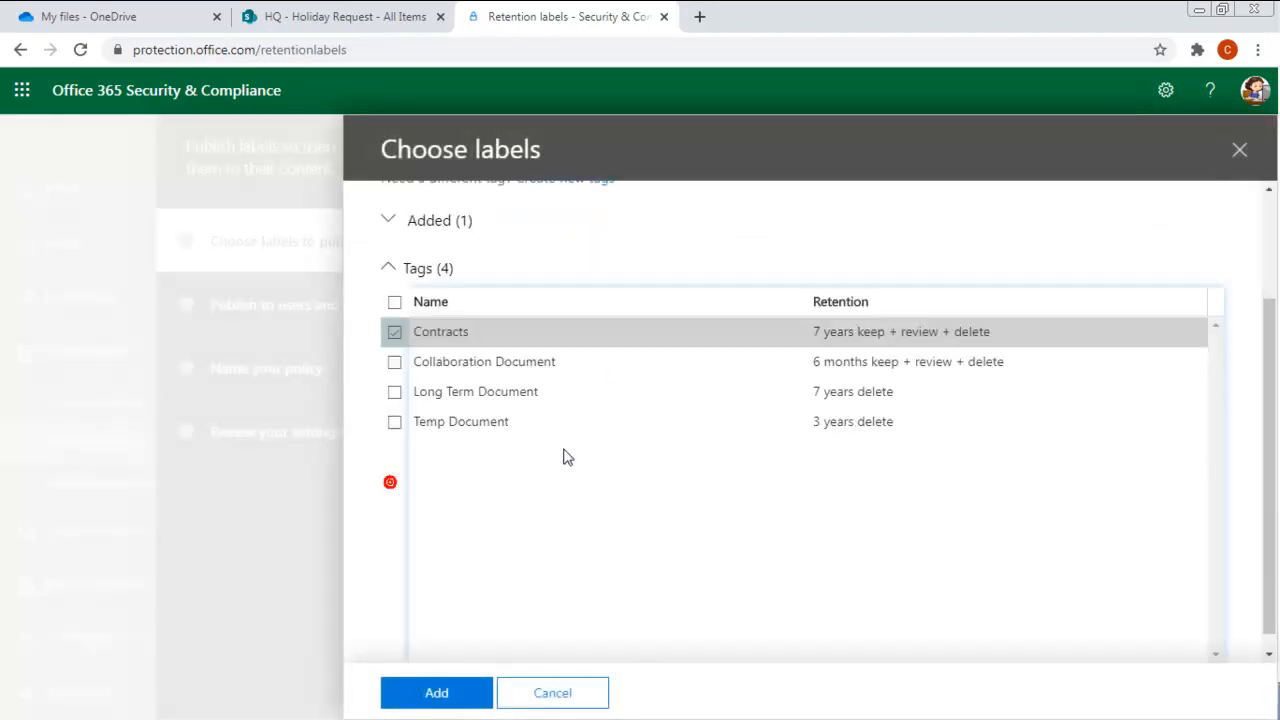
left_click(437, 693)
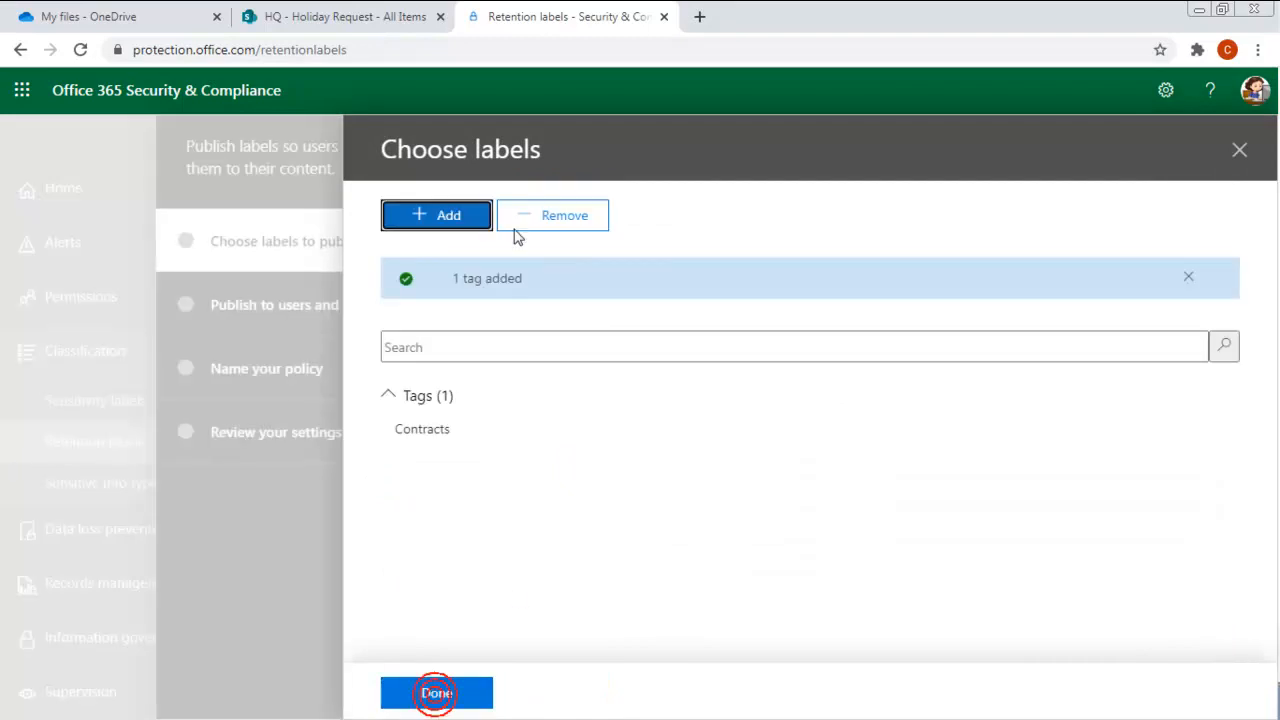
left_click(437, 693)
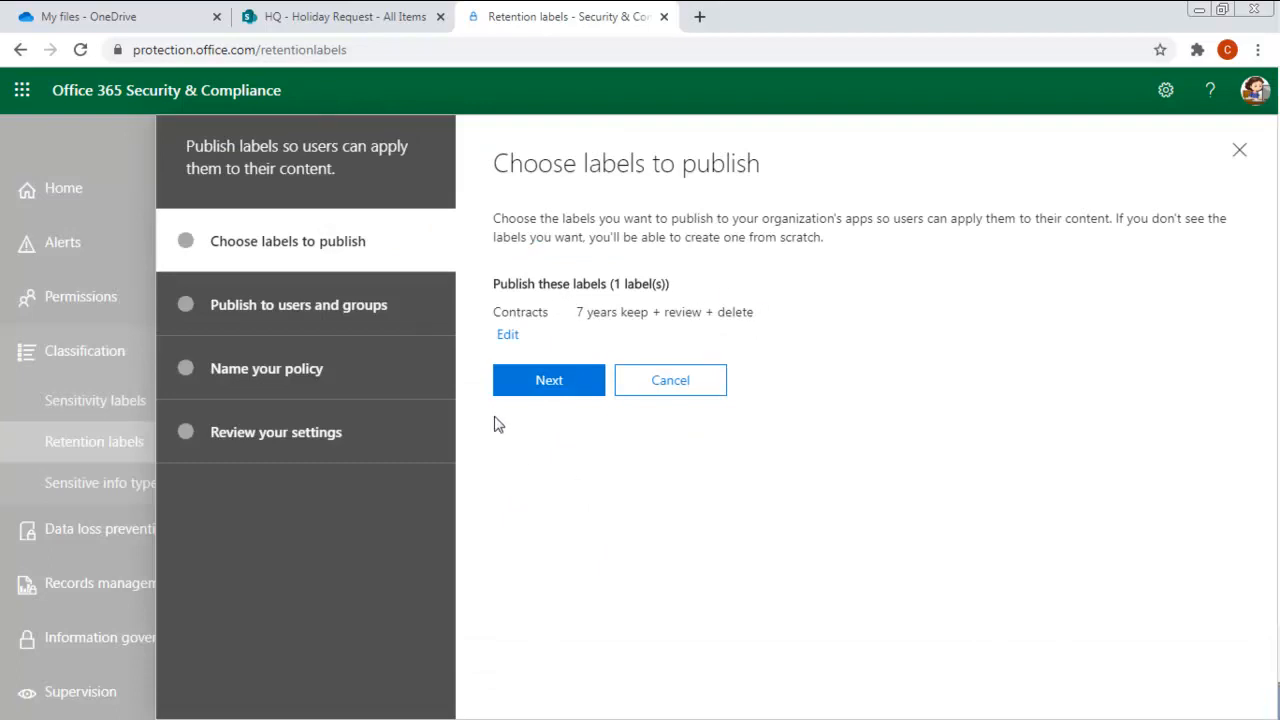
left_click(557, 388)
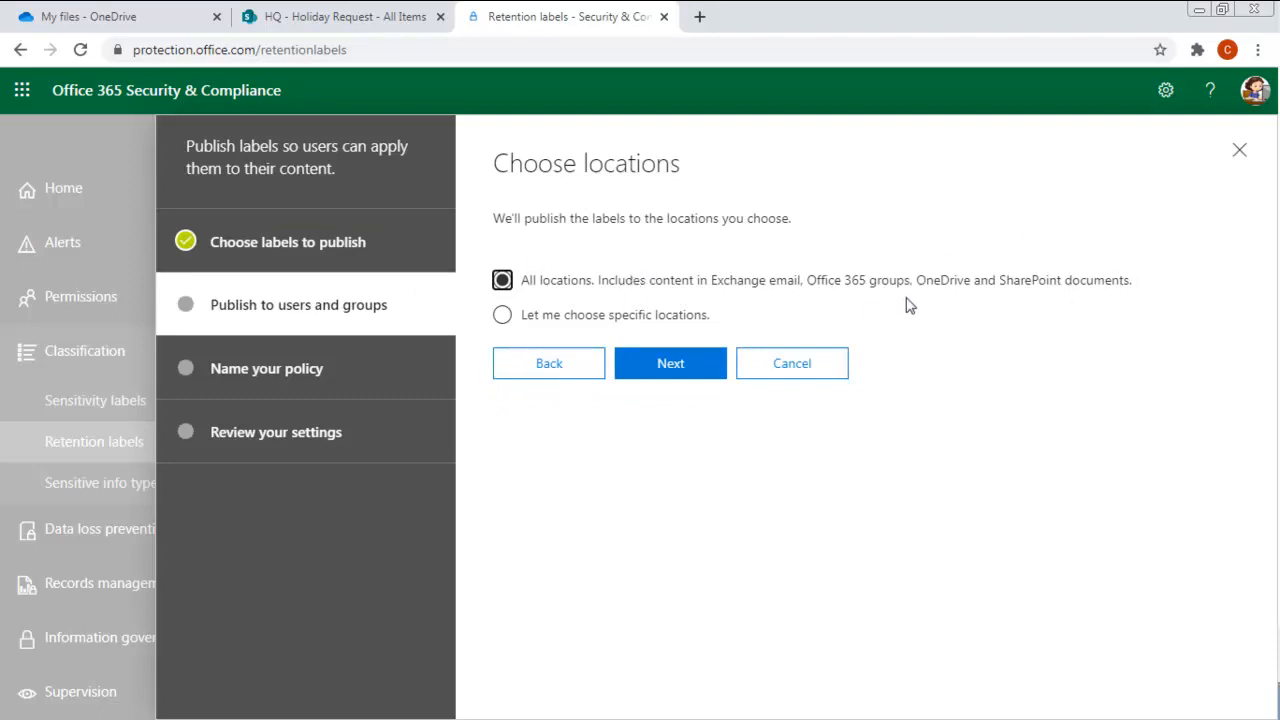
Choose specific publishing locations, keep Exchange email, SharePoint sites, OneDrive accounts and Office 365 groups on, and continue to the policy name
left_click(502, 315)
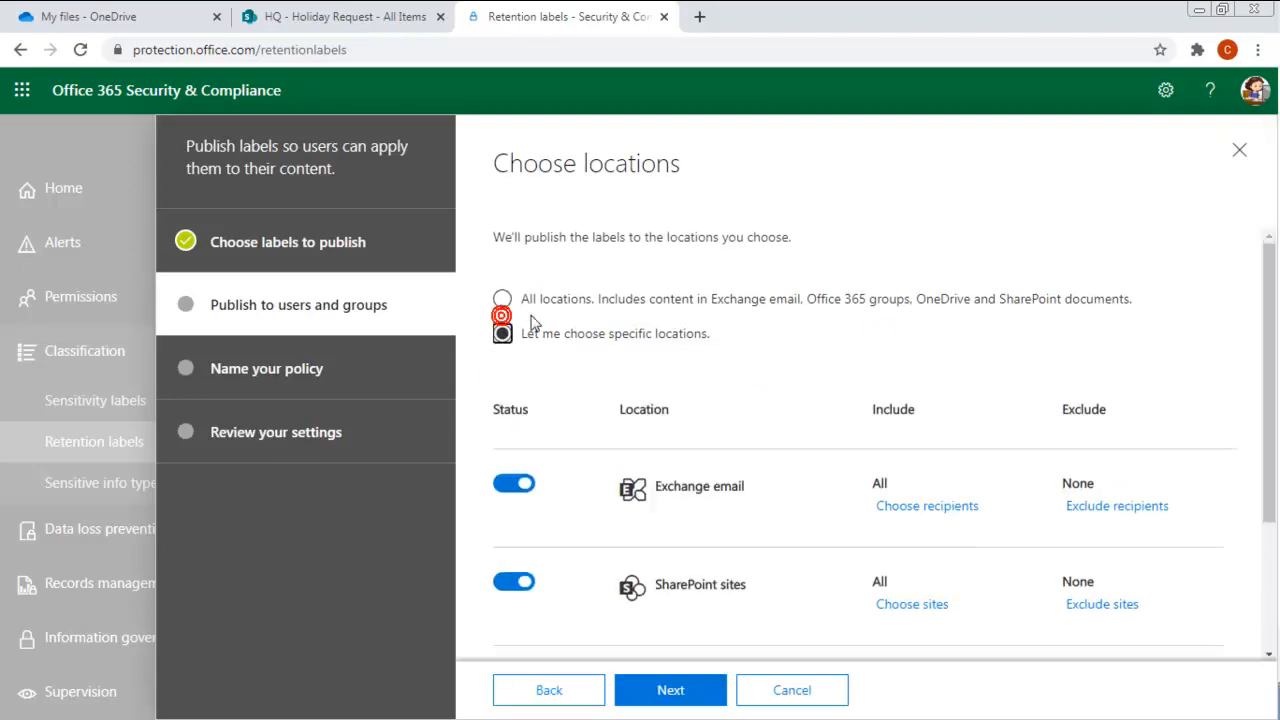
scroll(789, 370, "down", 1)
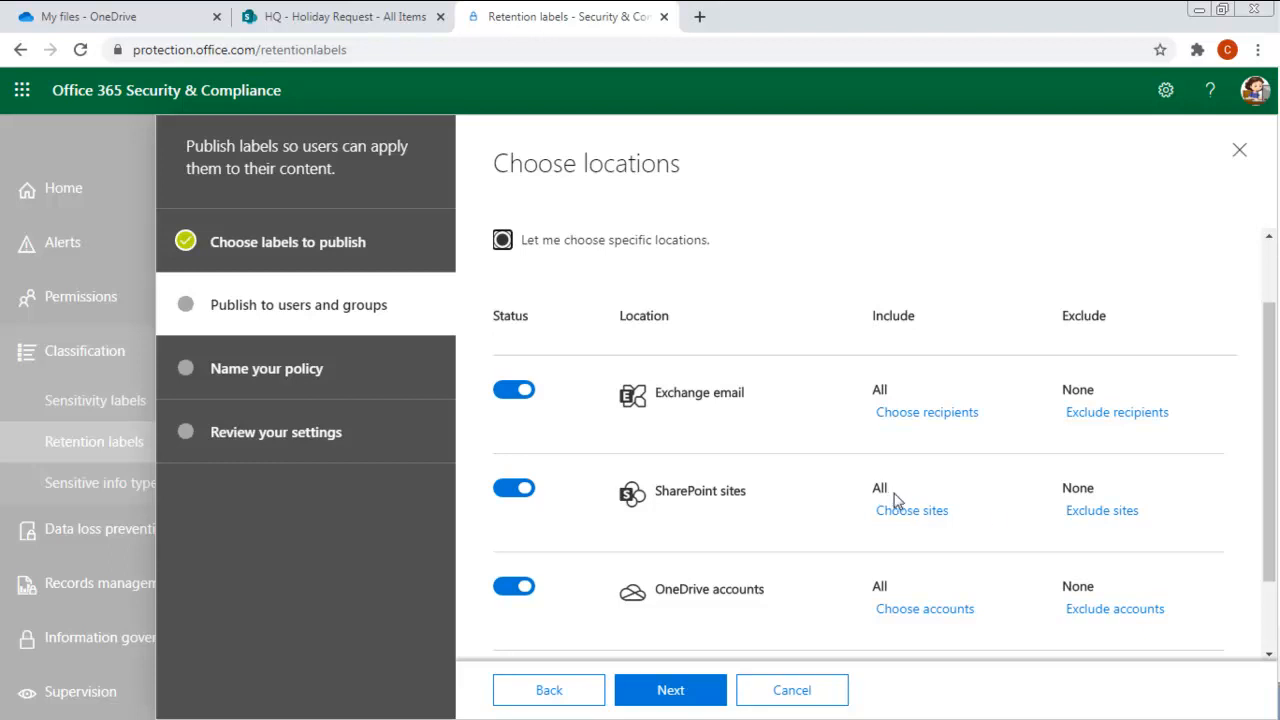
scroll(825, 540, "down", 1)
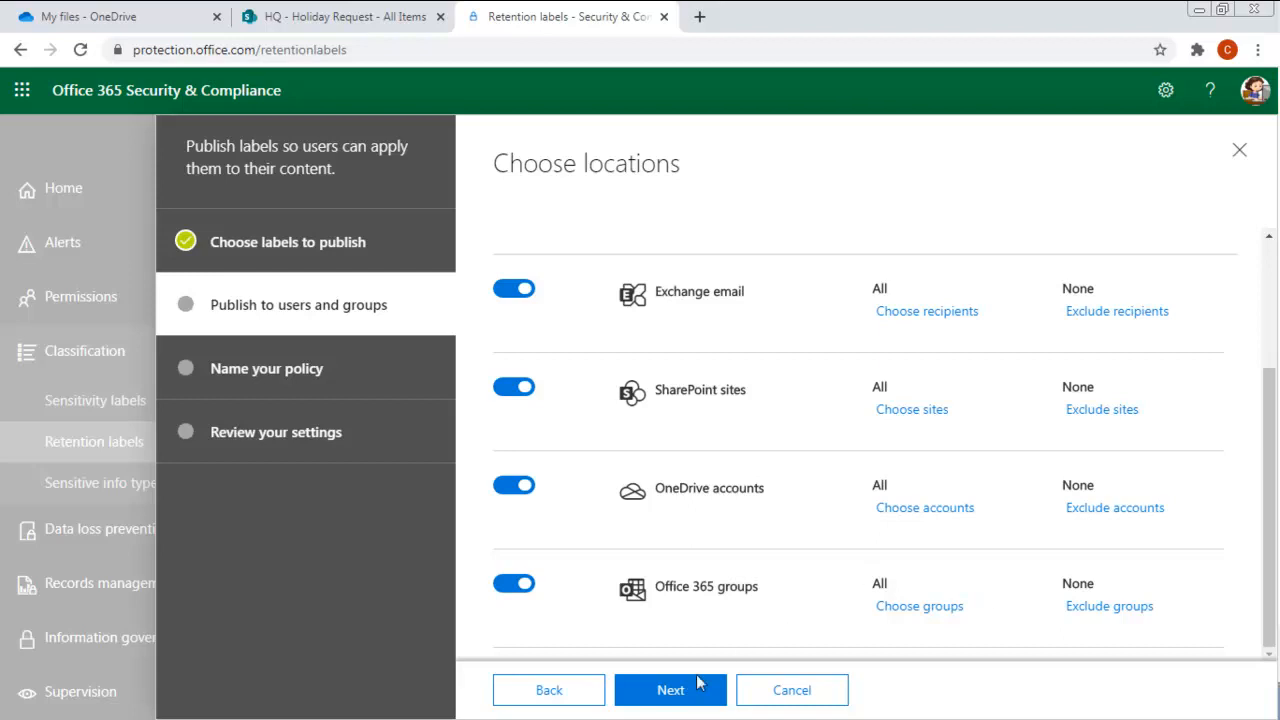
left_click(669, 690)
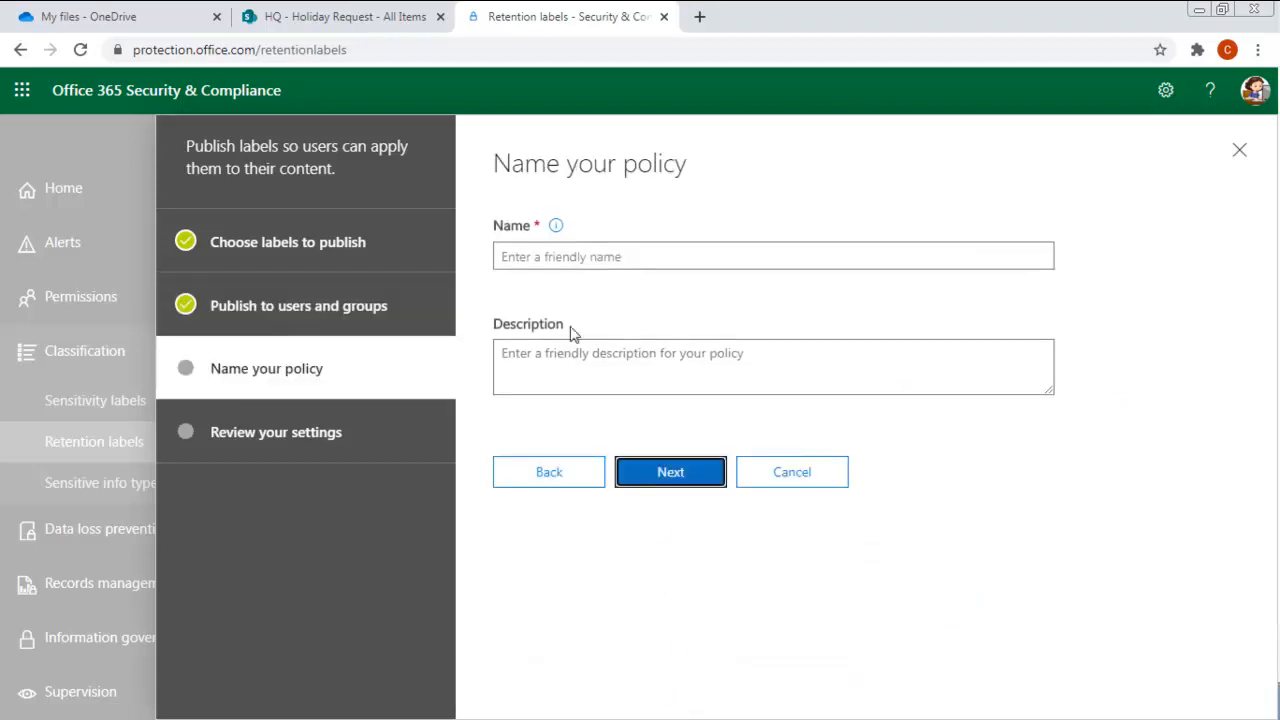
Name the policy "Contract Retention", describe it as "Identify a Contract to be made into a Record", and continue to the settings review
left_click(530, 256)
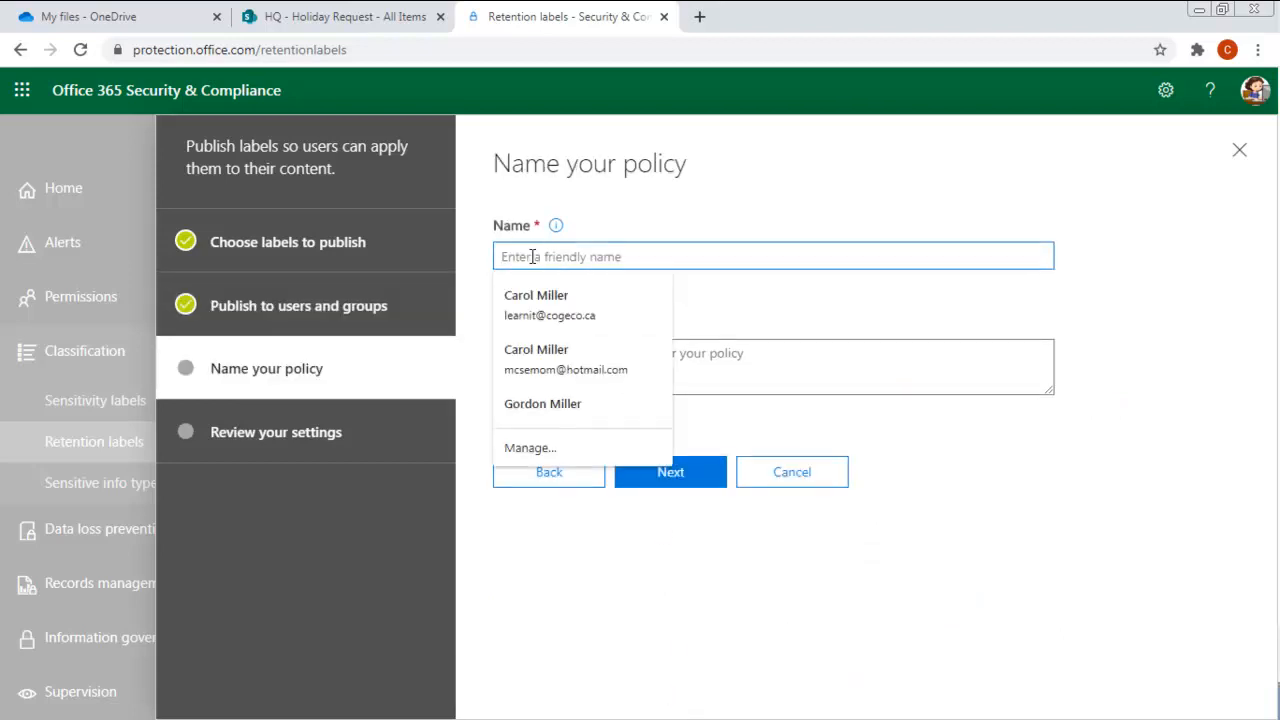
type("Contract Retention")
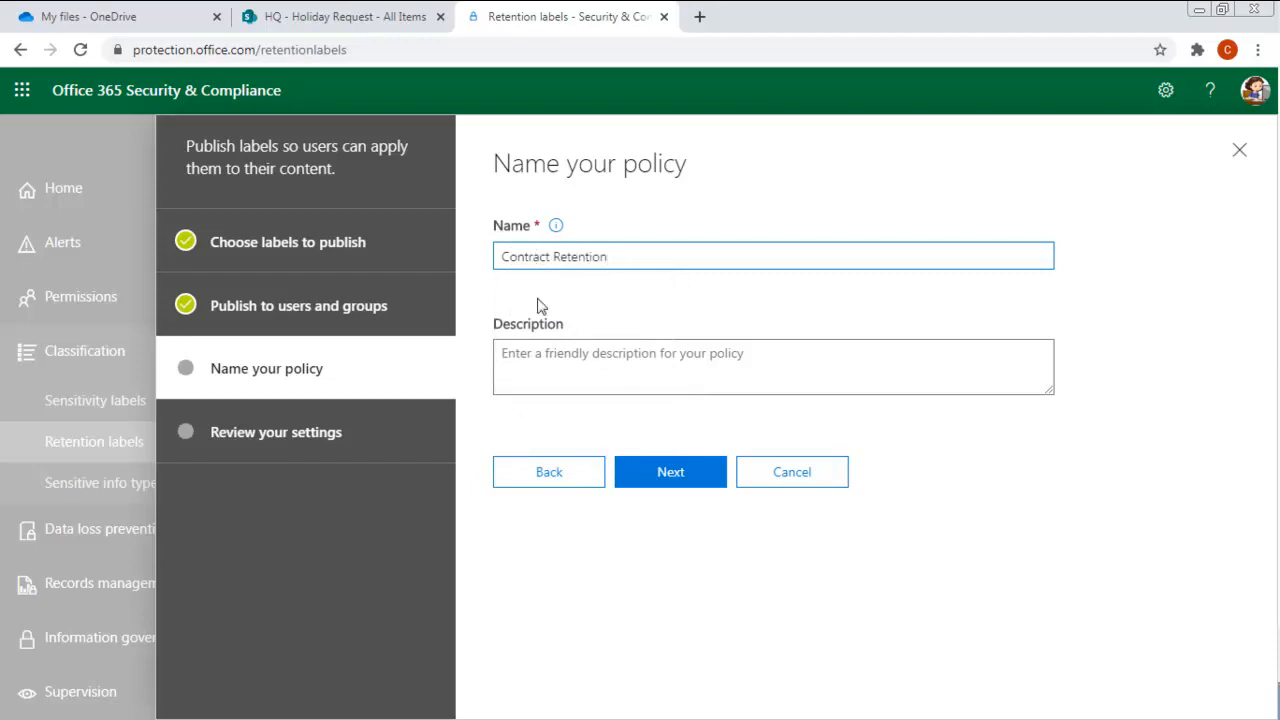
left_click(540, 350)
type("Identify a Contra")
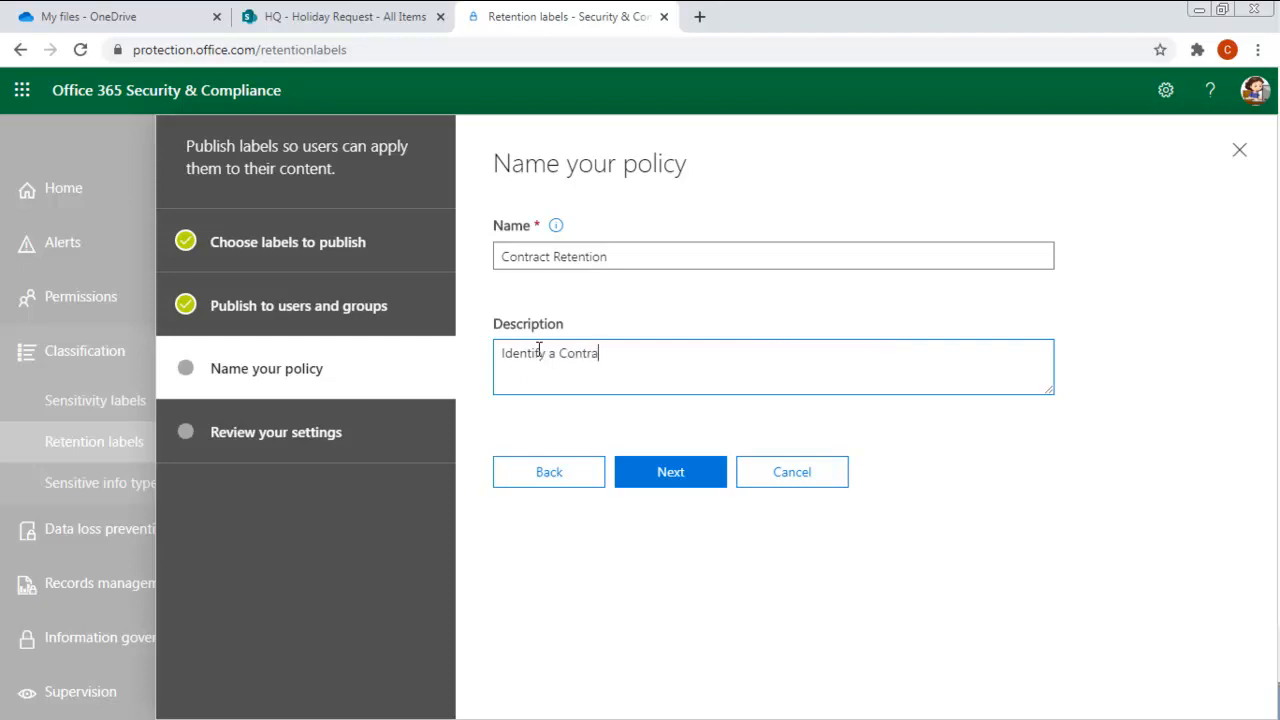
type("ct to be")
type(" made into a Re")
type("cxor")
type("rd")
left_click(676, 477)
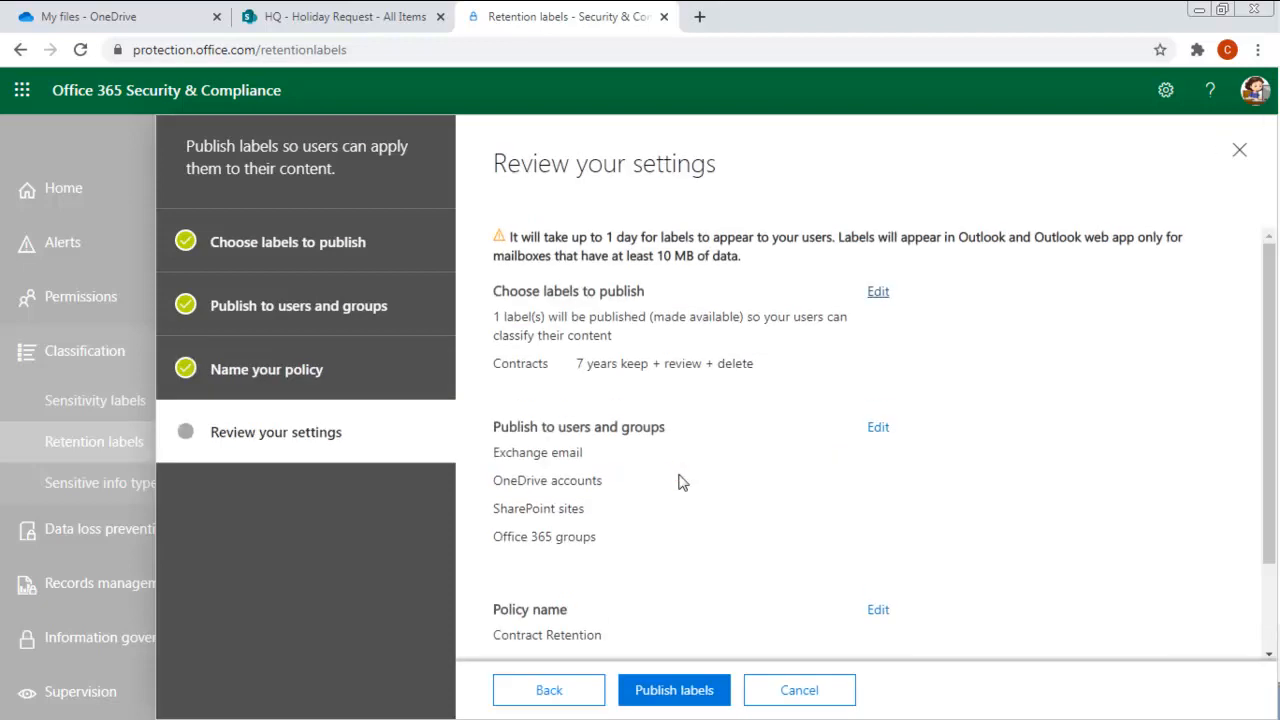
Review the publishing notice, publish the Contracts label, and clear its selection in the label list
left_click_drag(513, 236, 698, 232)
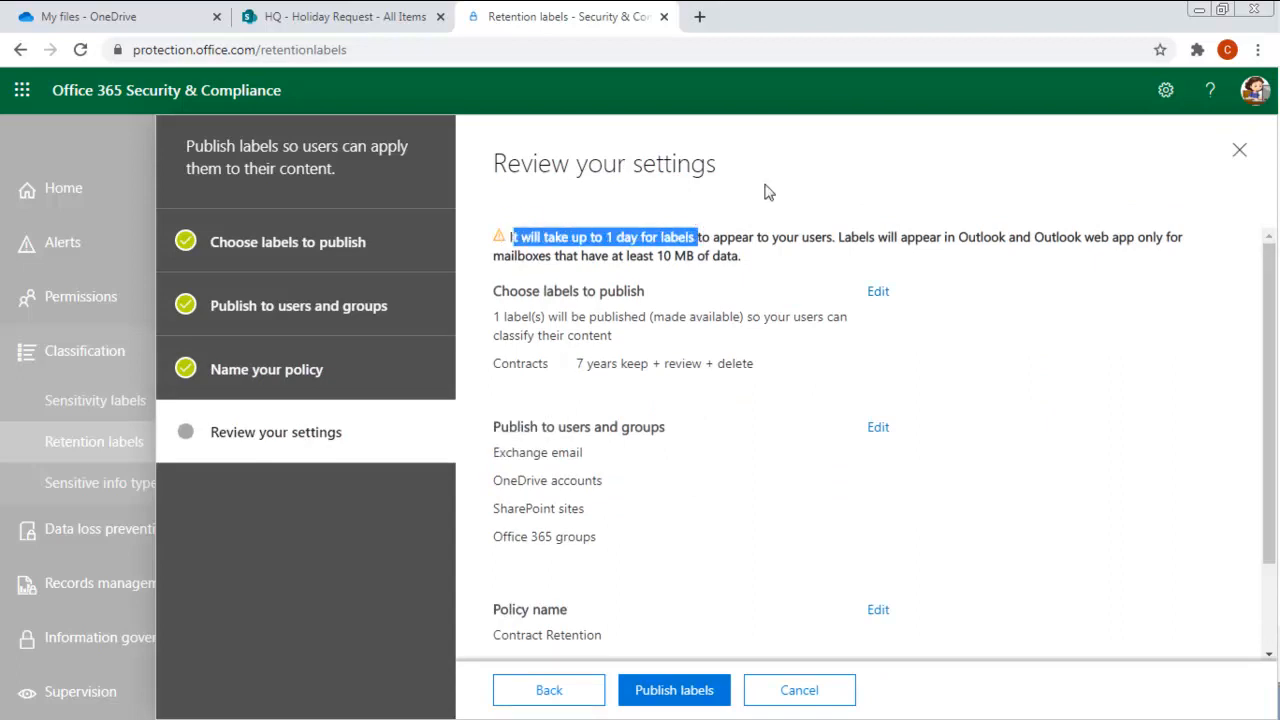
left_click(886, 176)
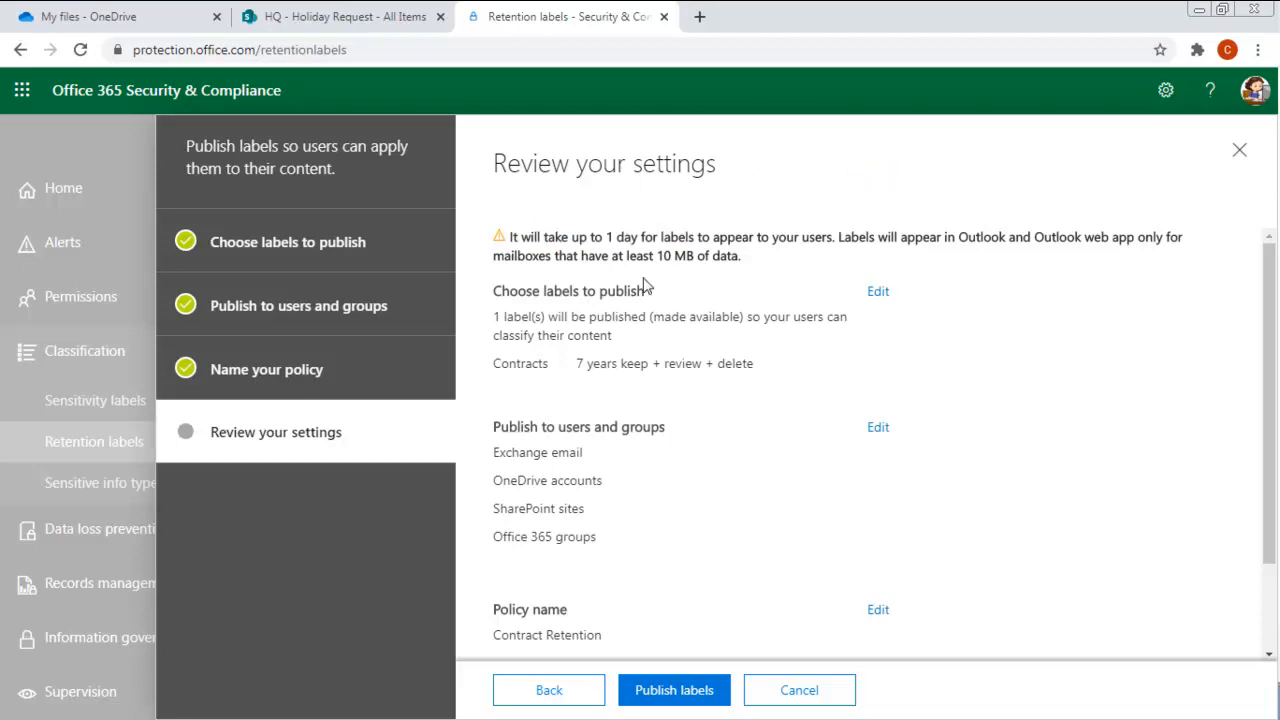
left_click(673, 690)
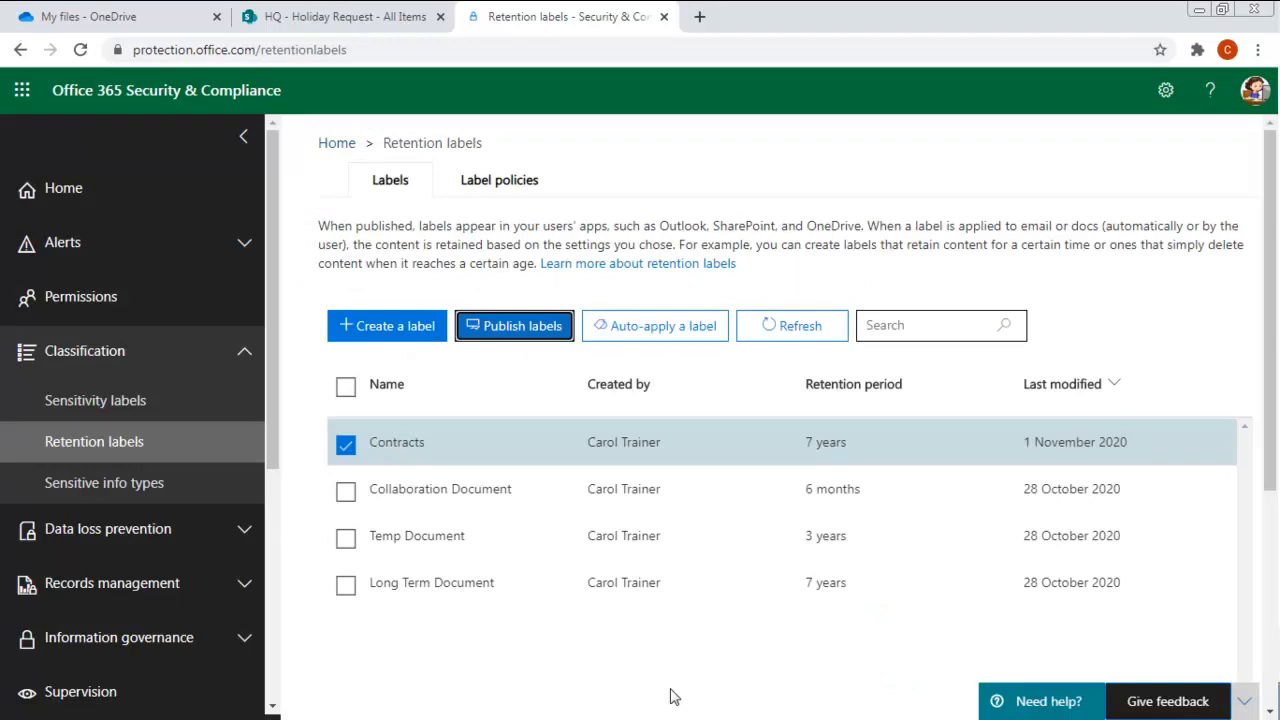
left_click(345, 444)
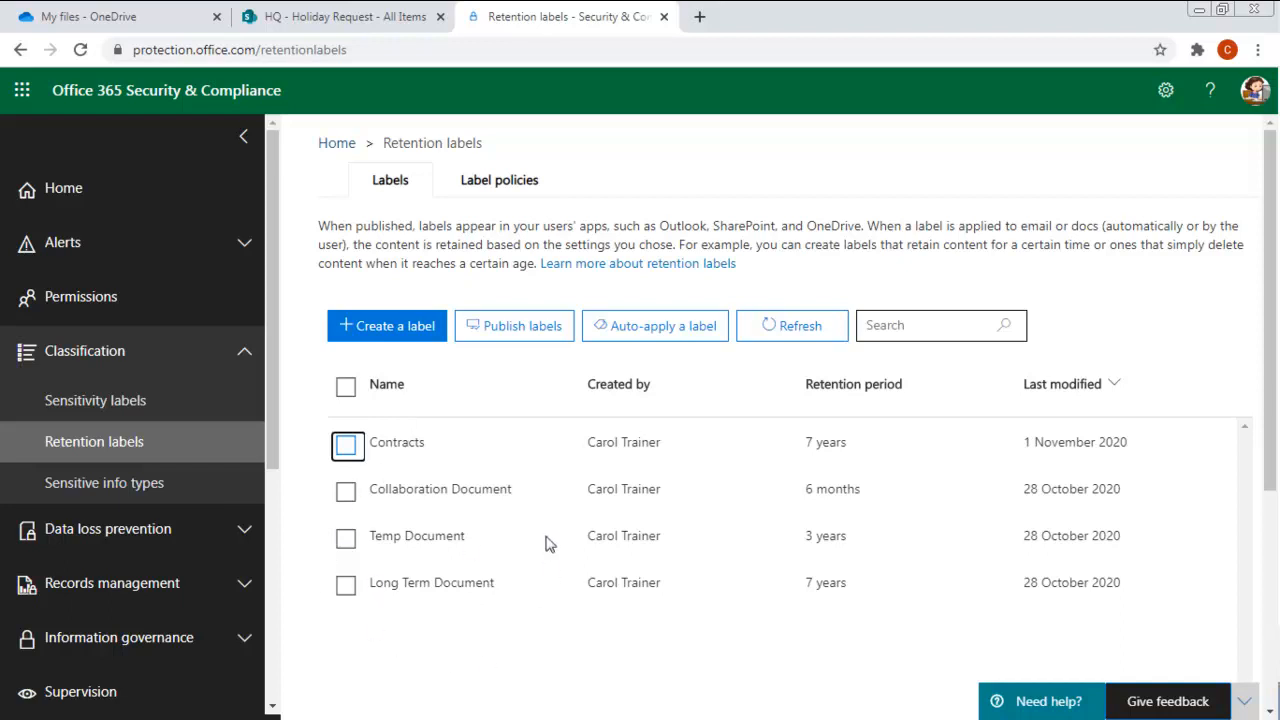
Switch to SharePoint and open the Documents library of the HQ Communications site
left_click(22, 92)
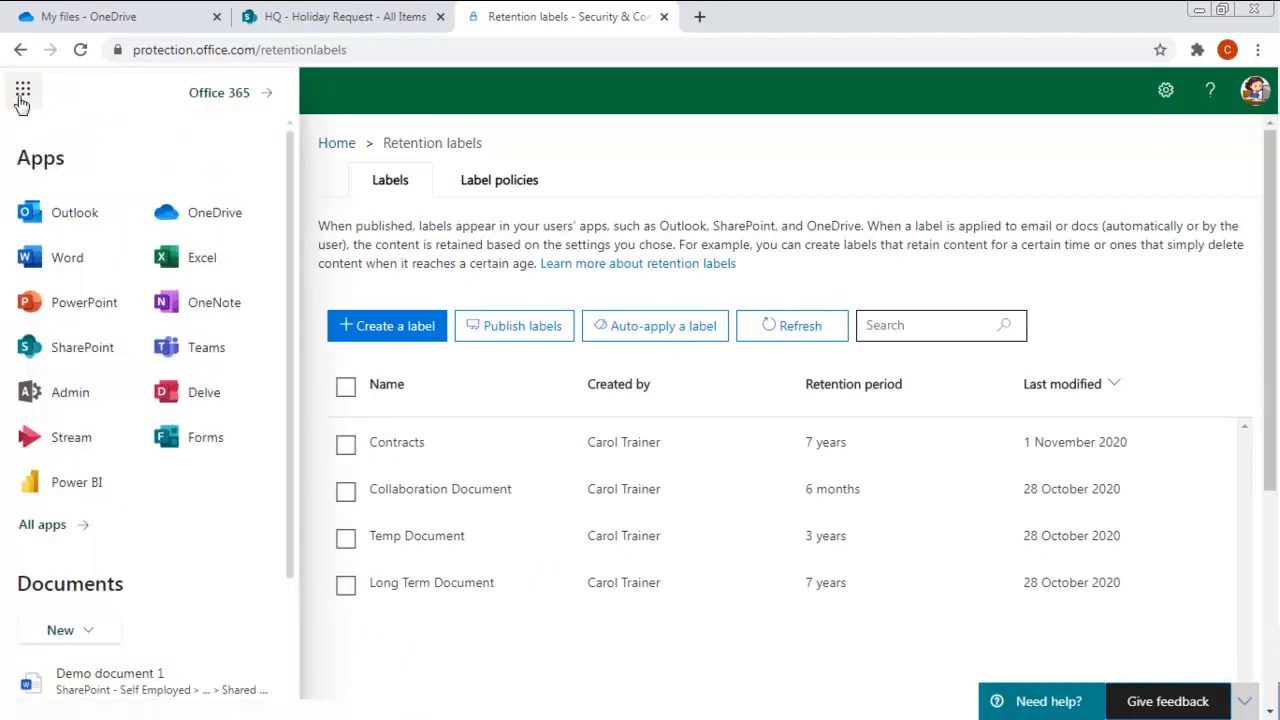
left_click(73, 358)
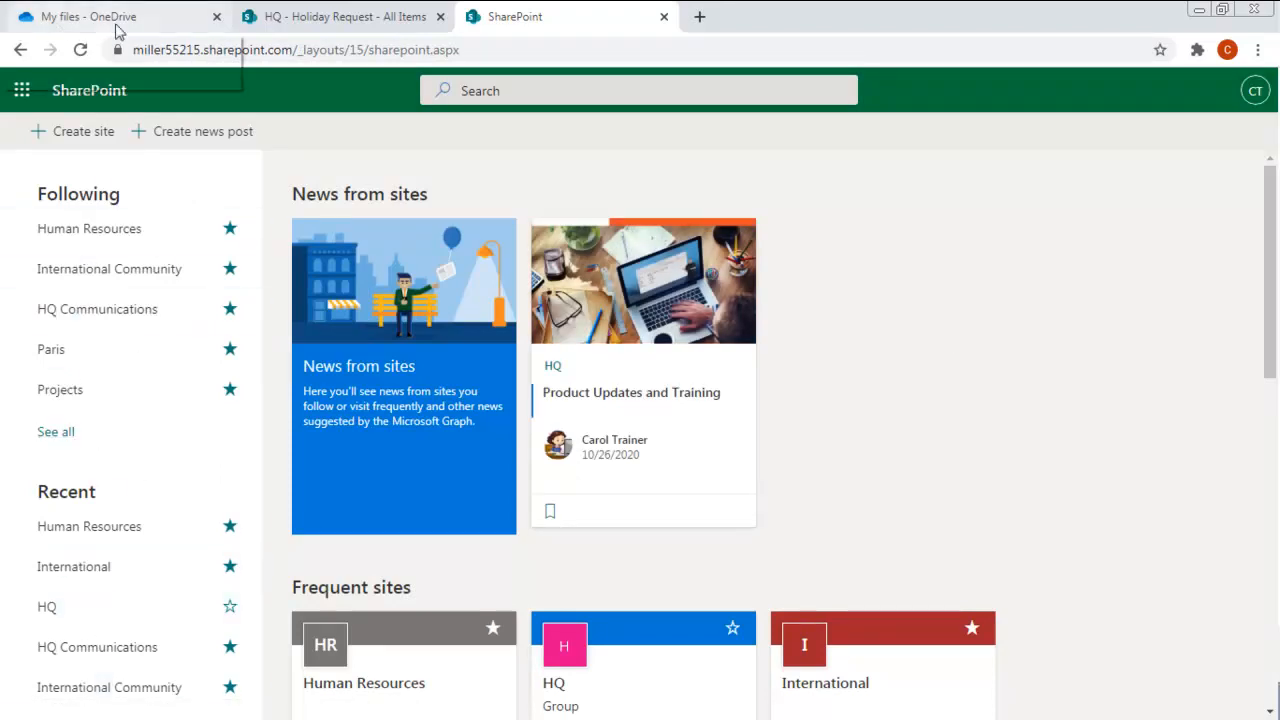
left_click(77, 655)
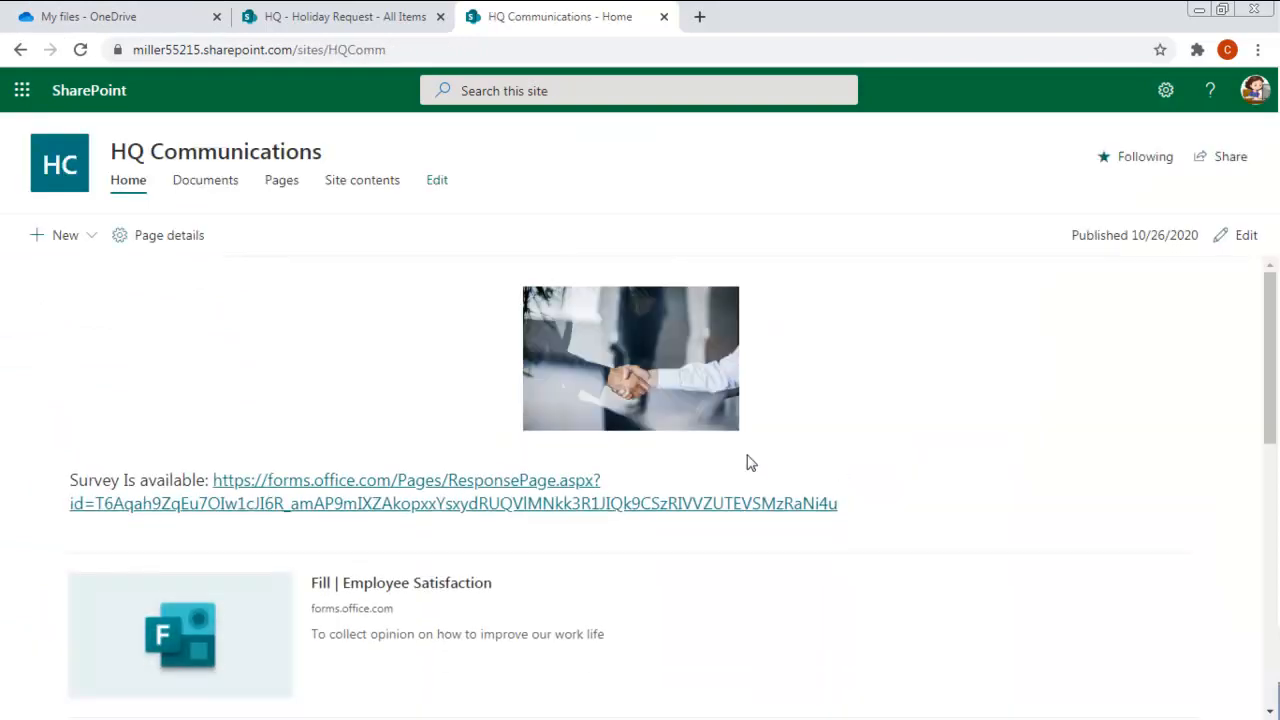
scroll(300, 480, "down", 3)
scroll(280, 363, "up", 3)
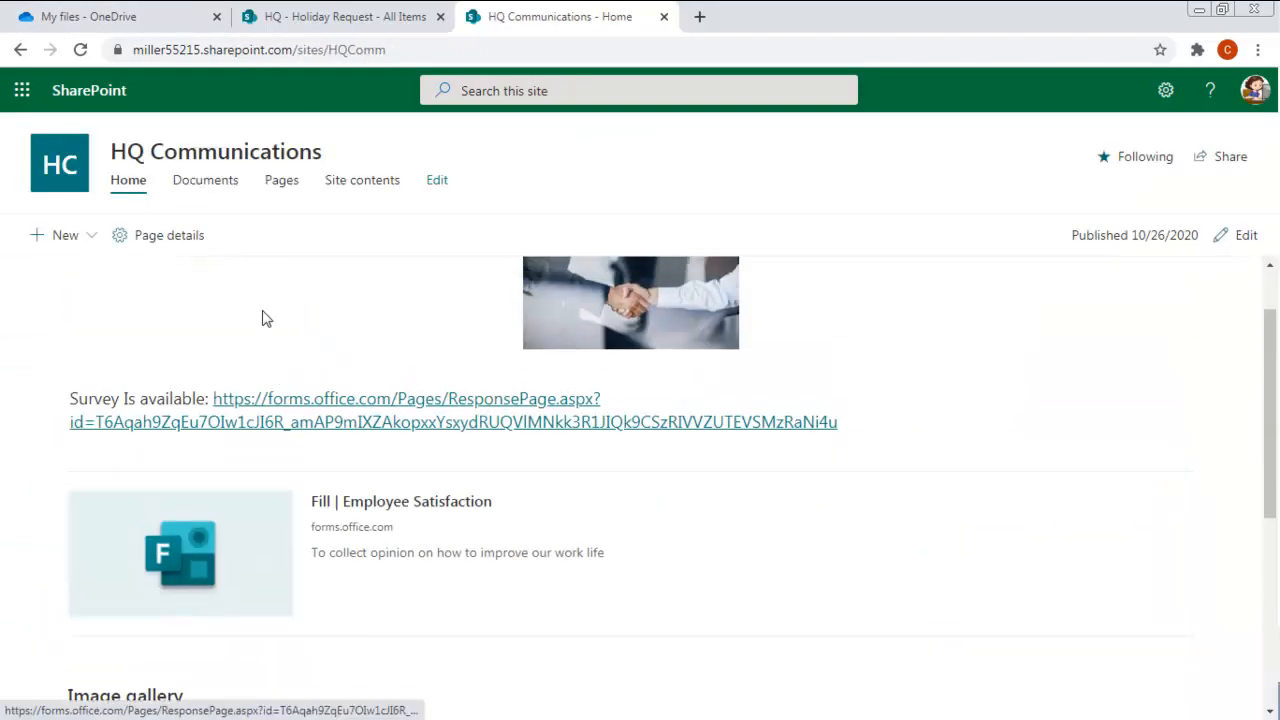
left_click(200, 181)
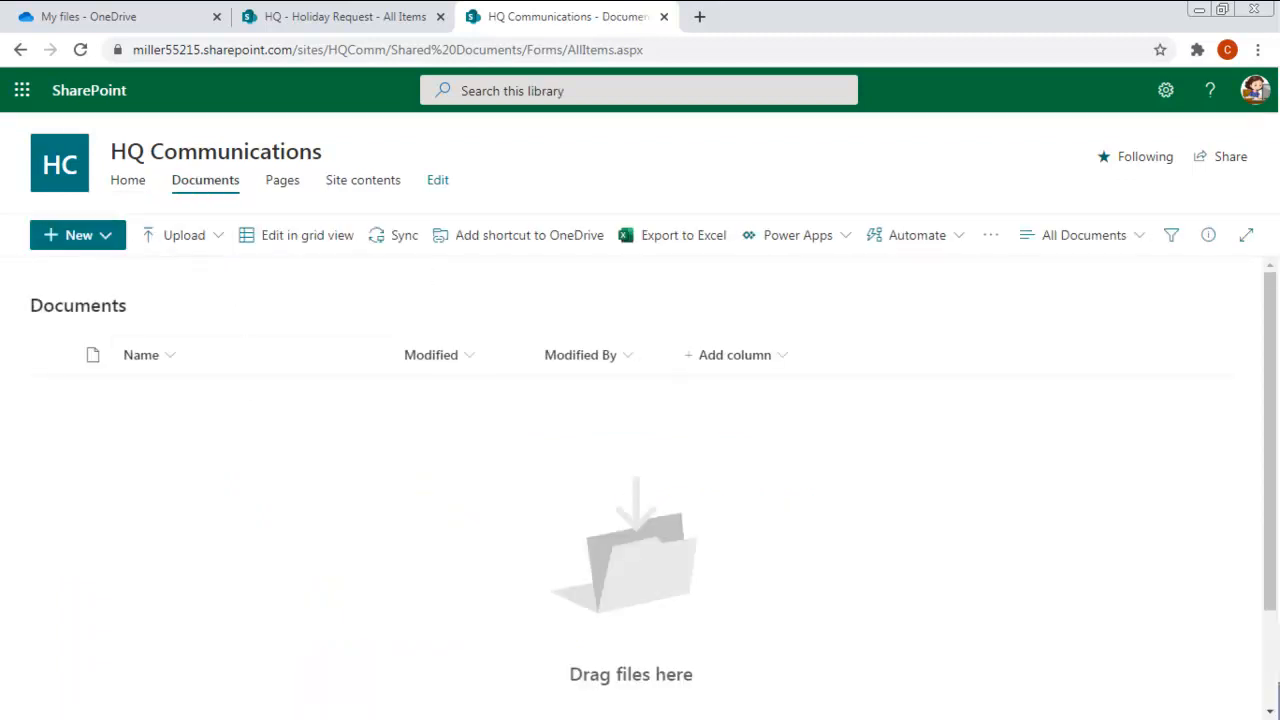
Upload SharePoint 2016 - End User.docx and Textile Museum Outline.docx from the Windows file explorer into the Documents library
key("alt+Tab")
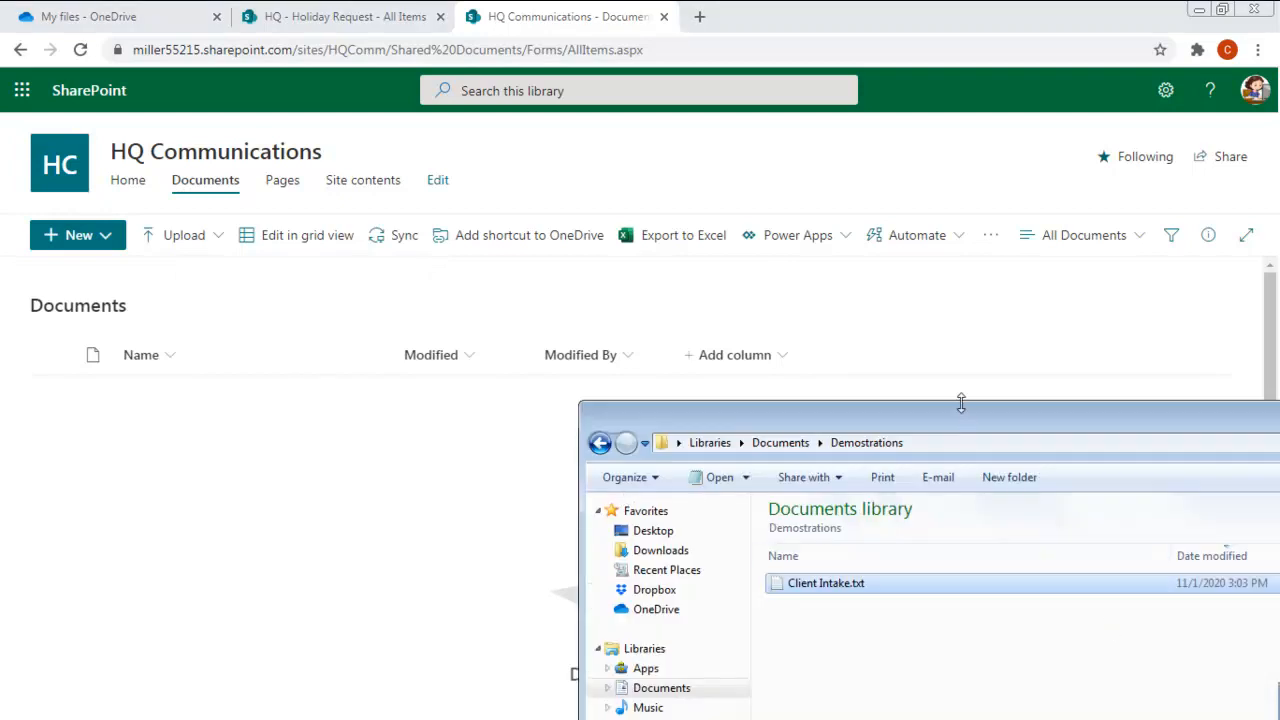
left_click_drag(962, 425, 1002, 425)
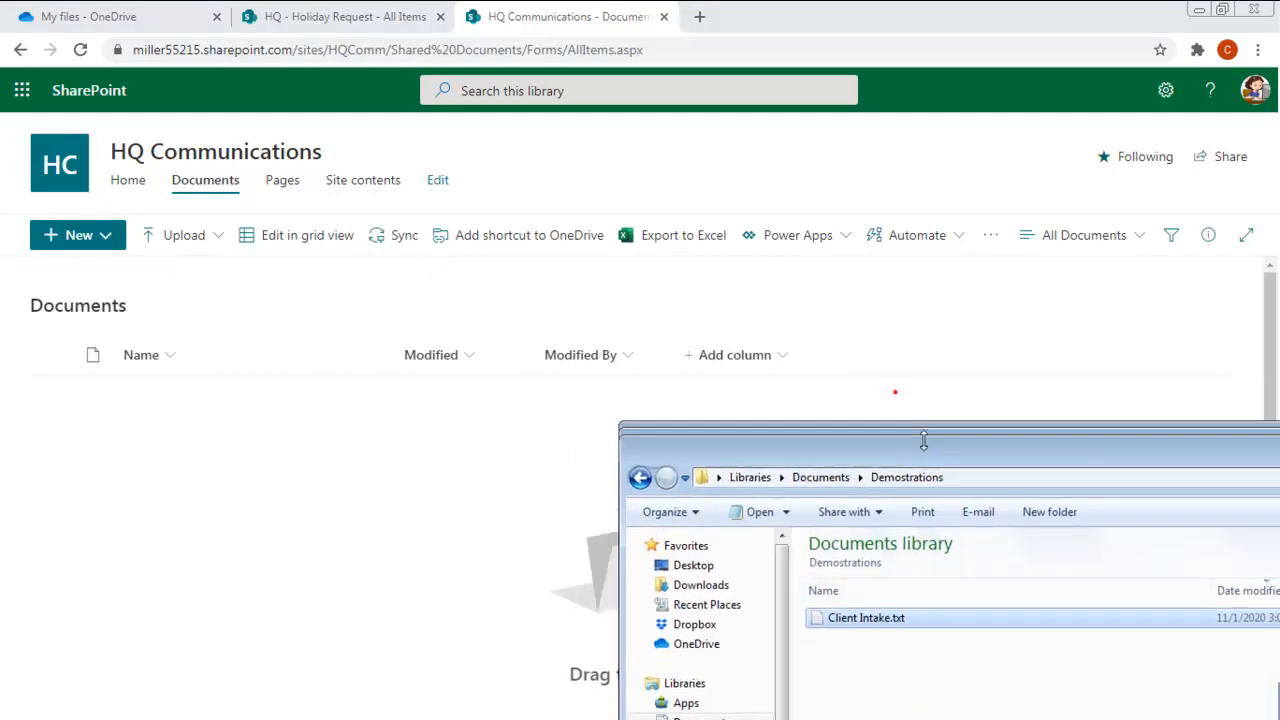
key("alt+Tab")
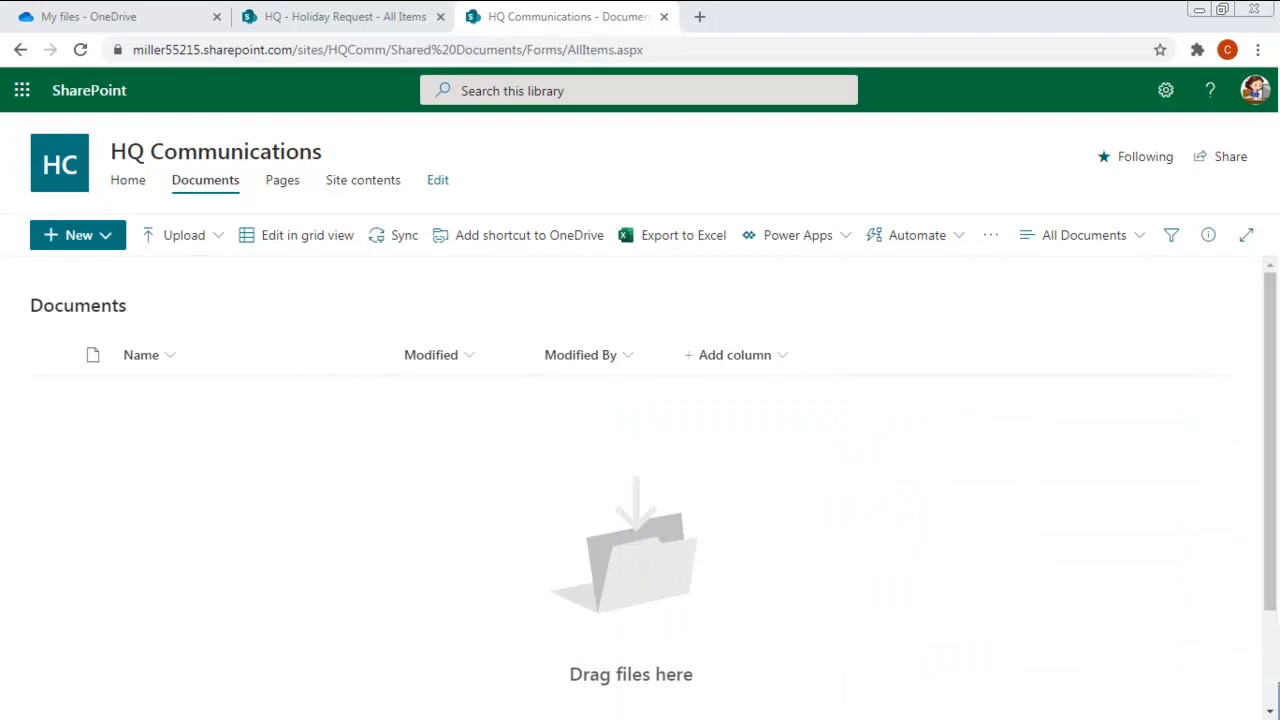
left_click_drag(630, 560, 618, 610)
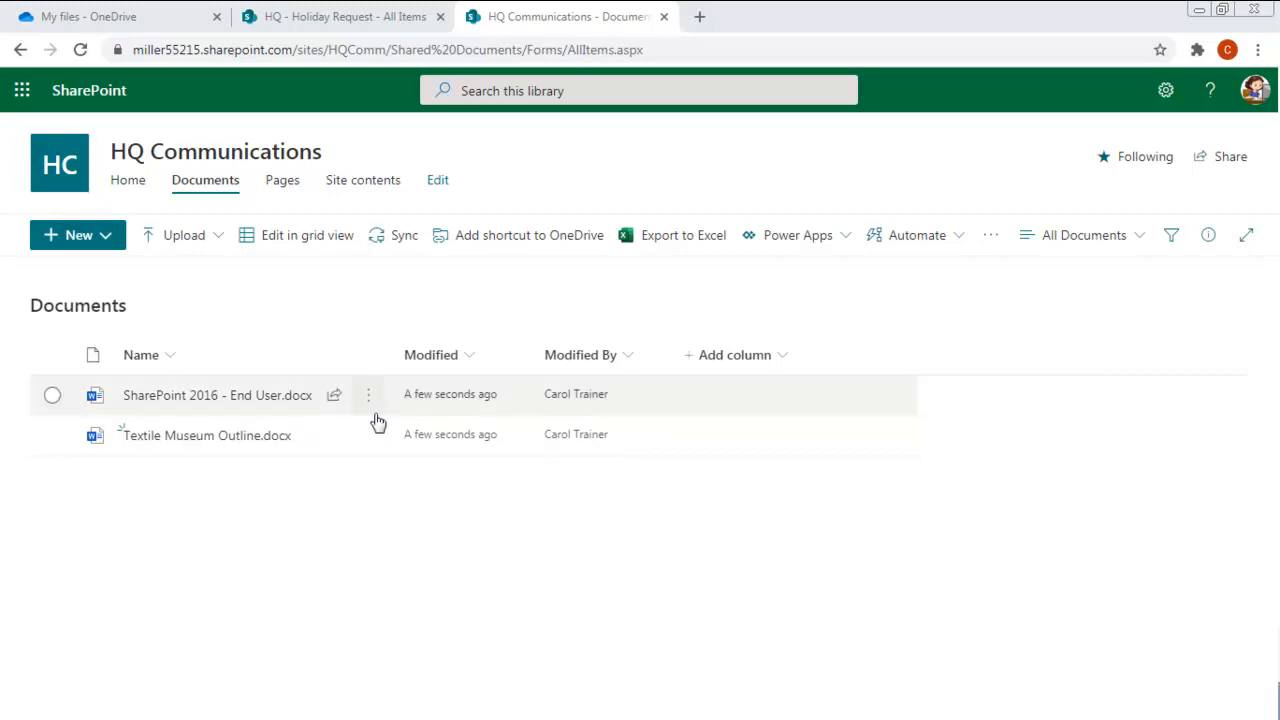
Open the details of SharePoint 2016 - End User.docx and look through the retention labels available for it
left_click(368, 400)
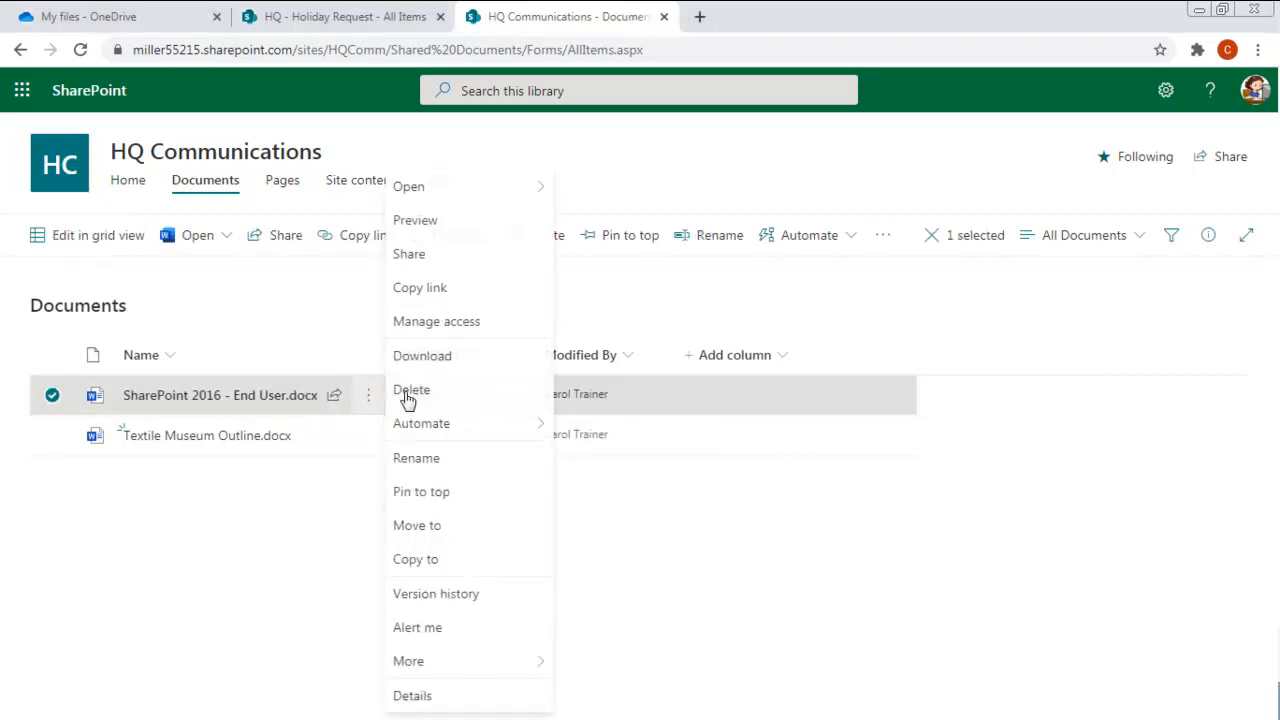
left_click(428, 698)
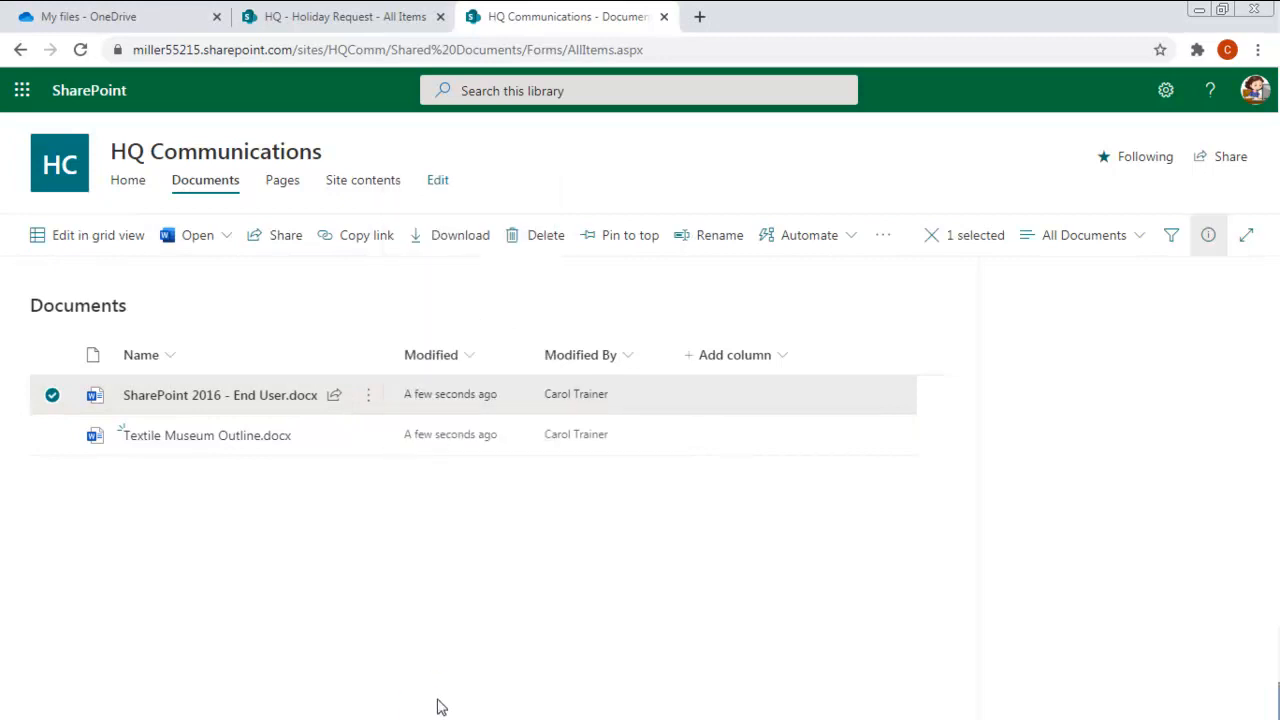
scroll(1115, 475, "down", 4)
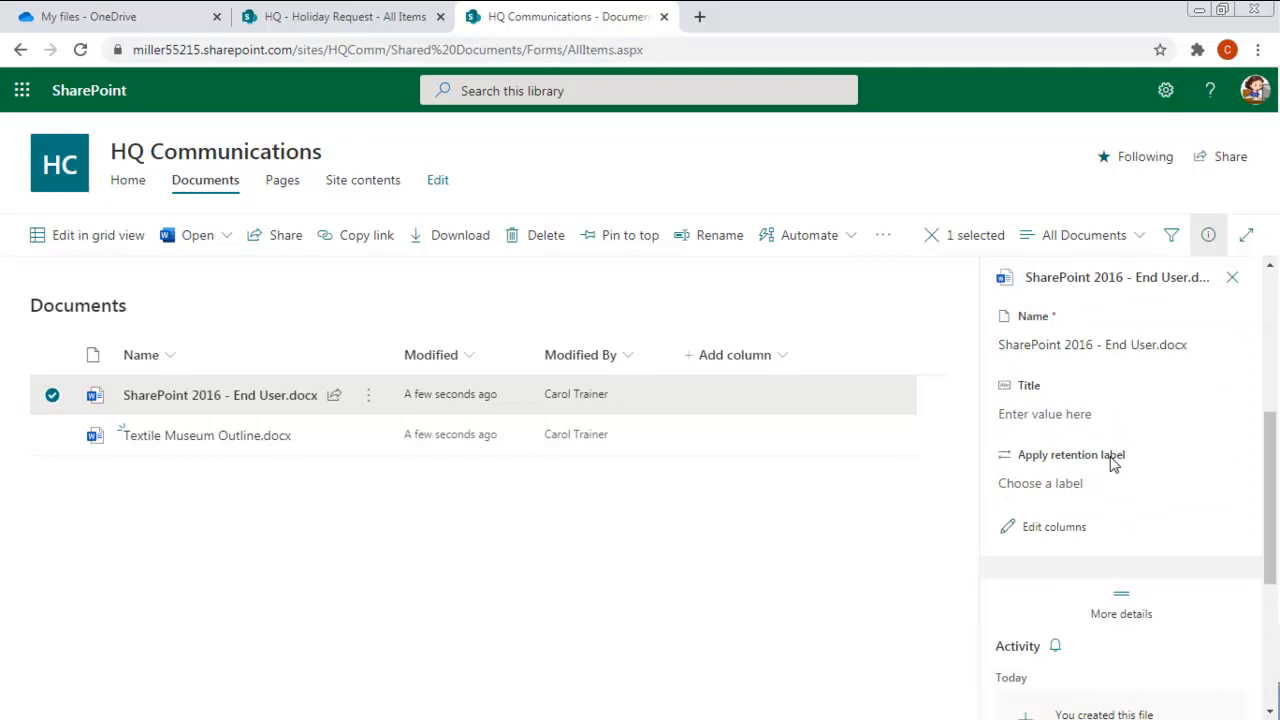
left_click(1103, 485)
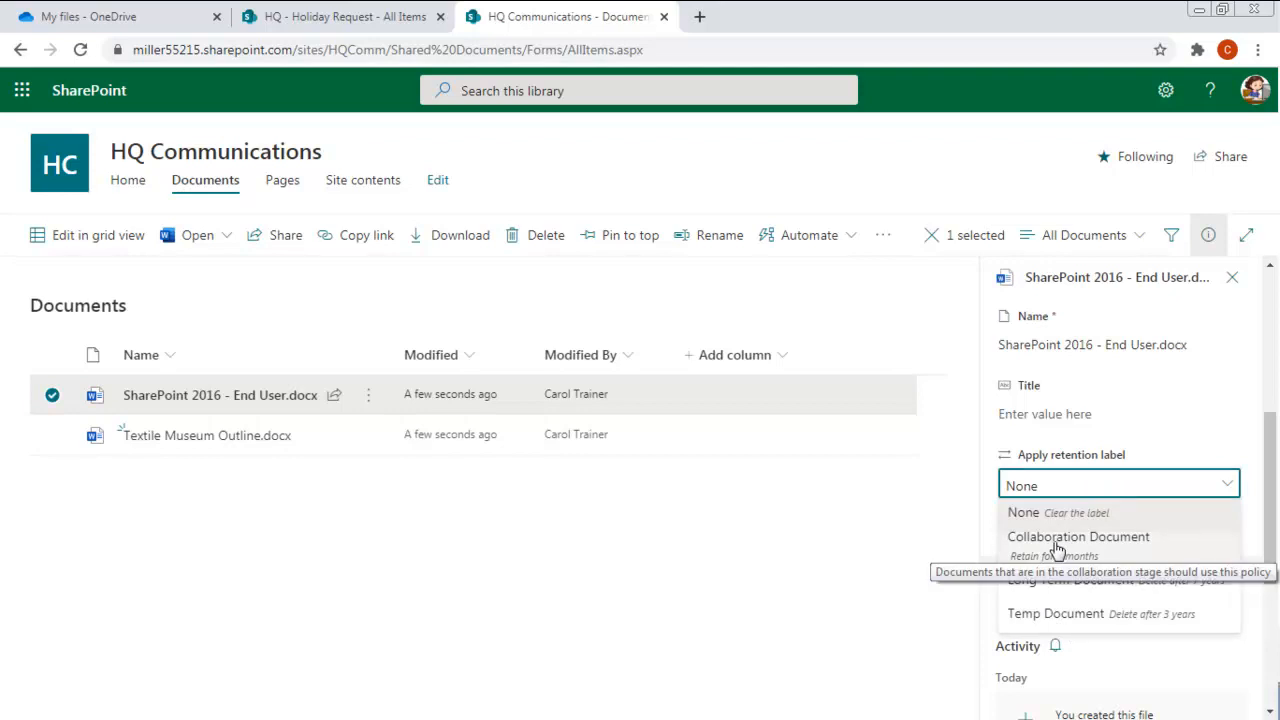
left_click(831, 604)
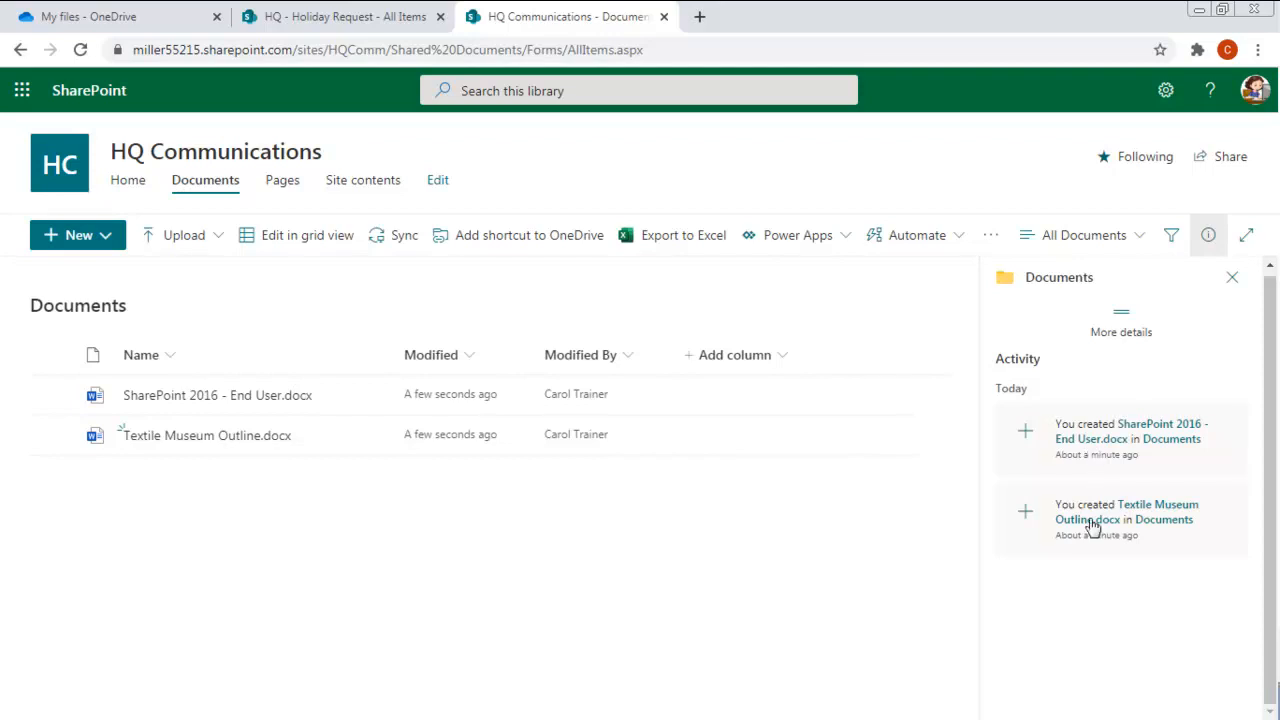
Apply the Long Term Document retention label to SharePoint 2016 - End User.docx and close its details
left_click(370, 400)
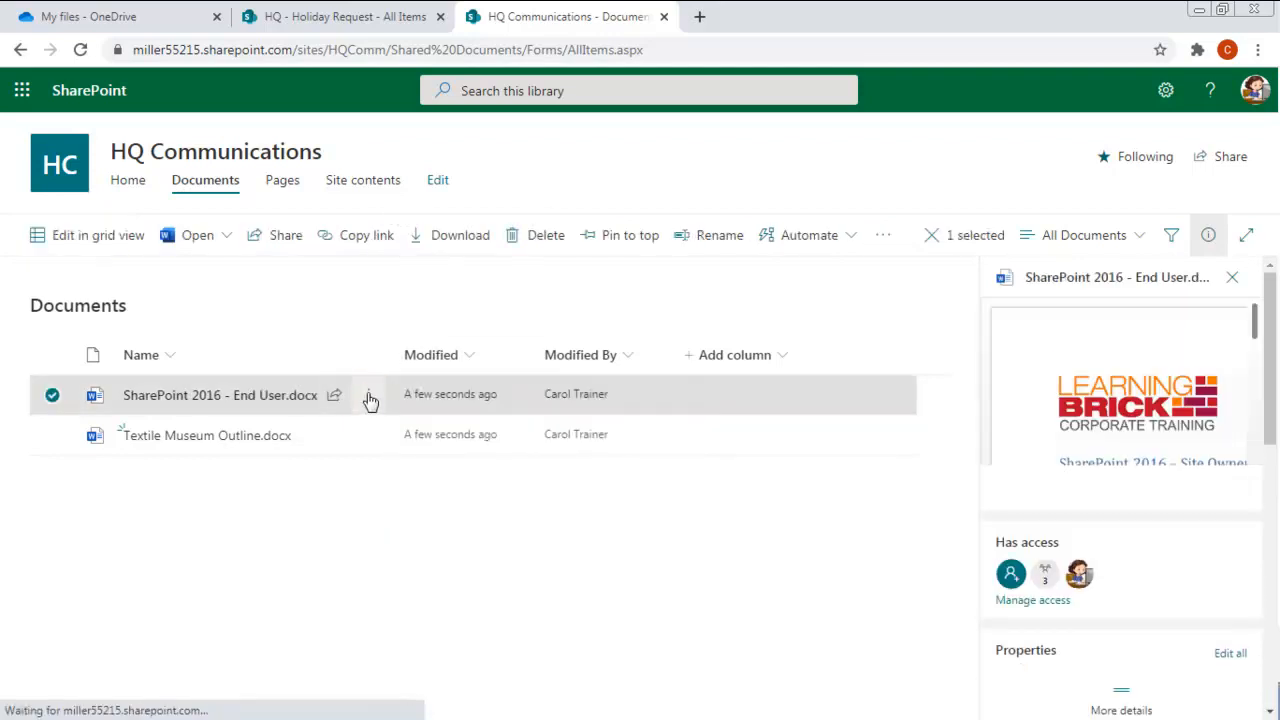
scroll(1129, 551, "down", 5)
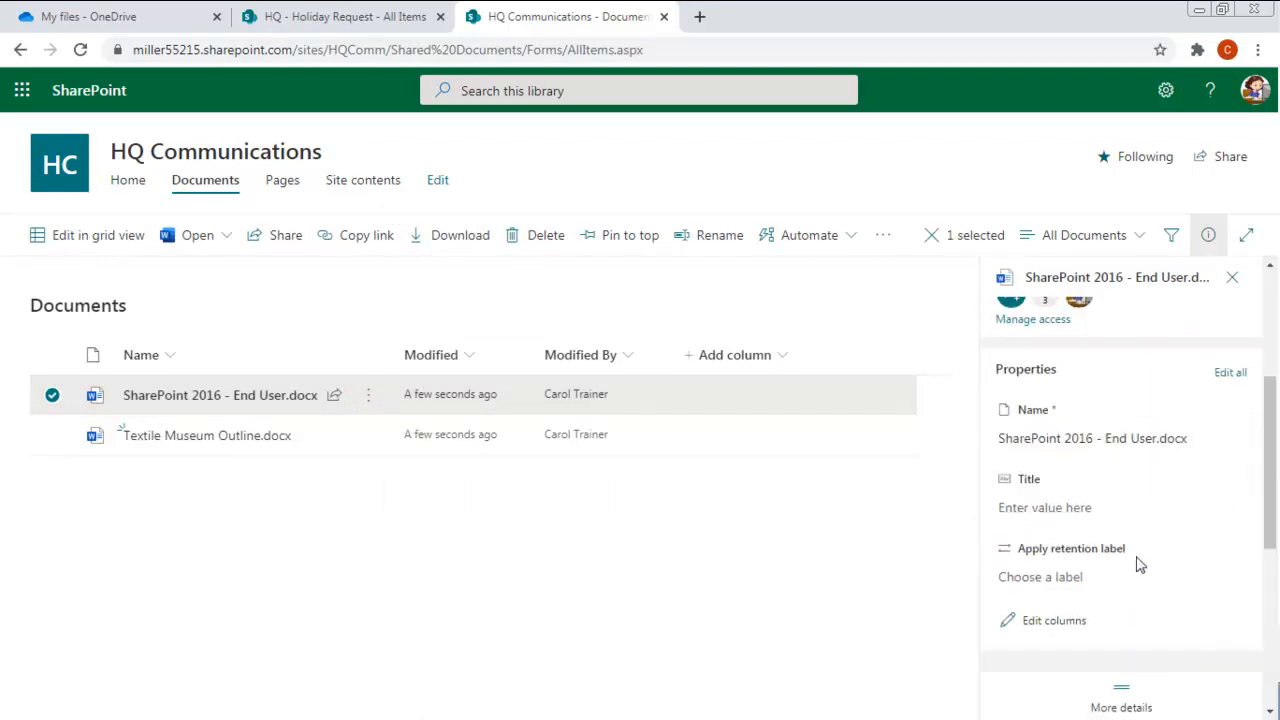
scroll(1141, 566, "up", 1)
left_click(1003, 483)
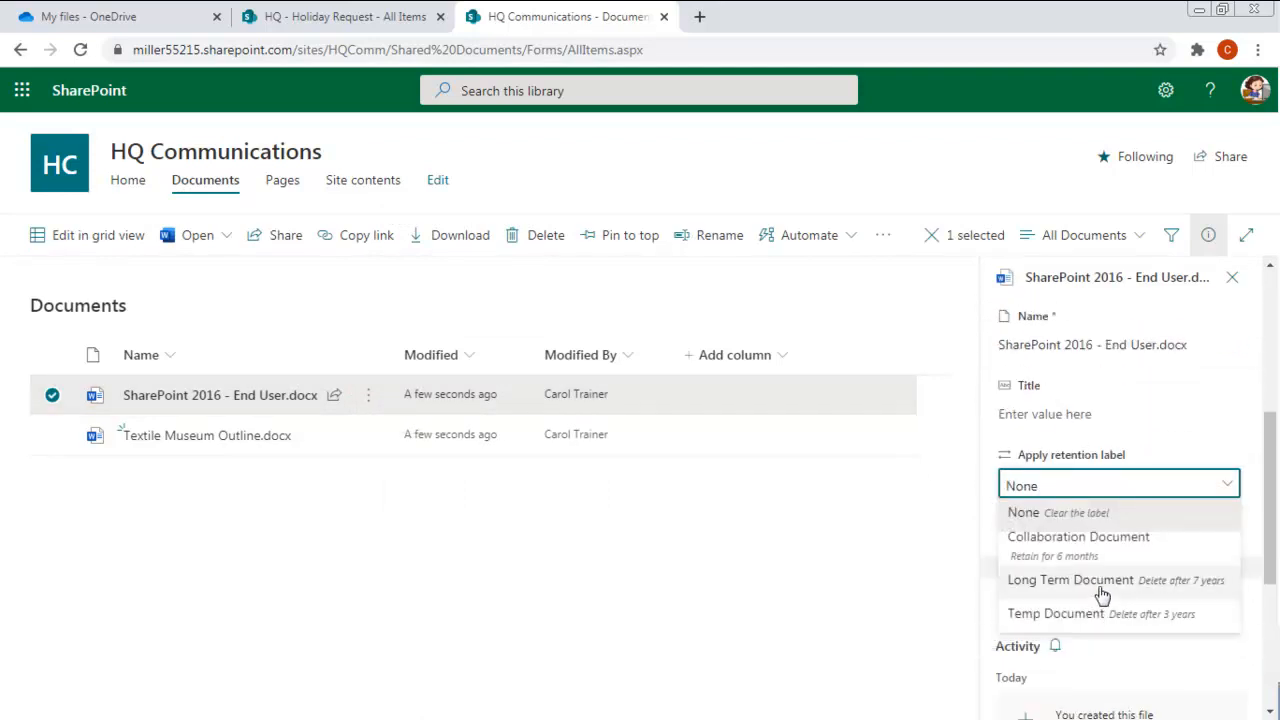
left_click(1098, 584)
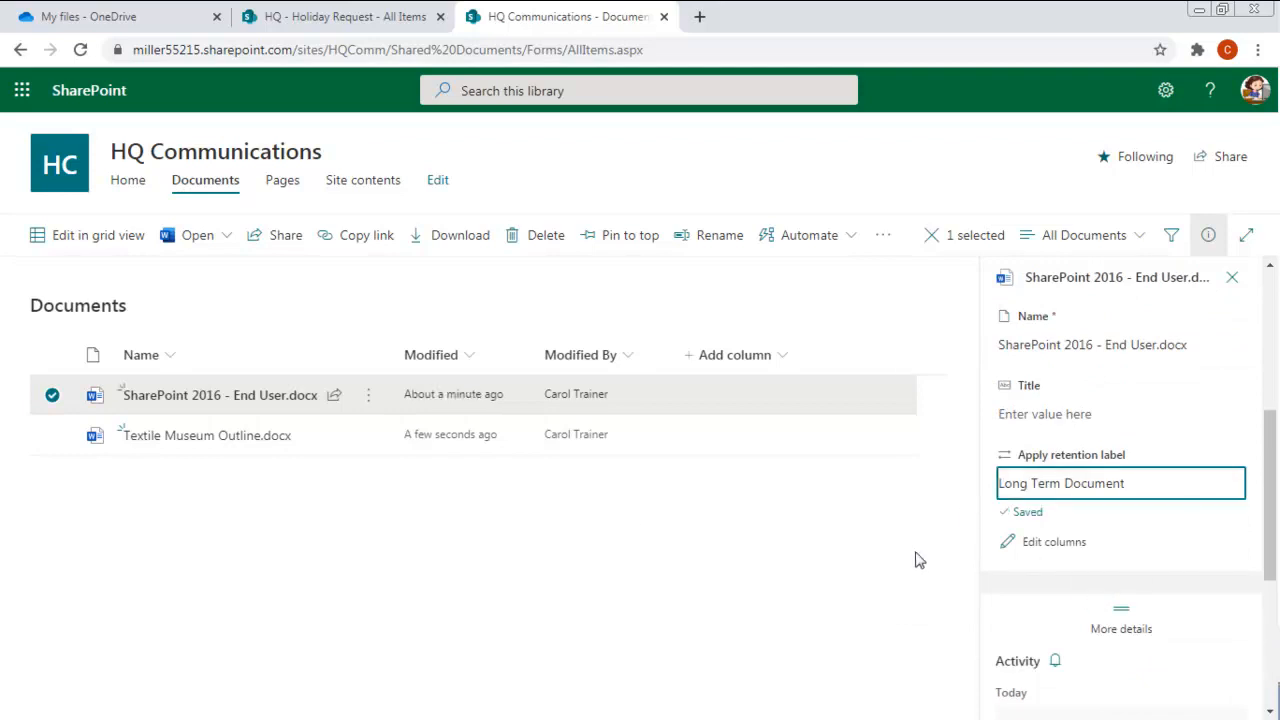
left_click(1236, 277)
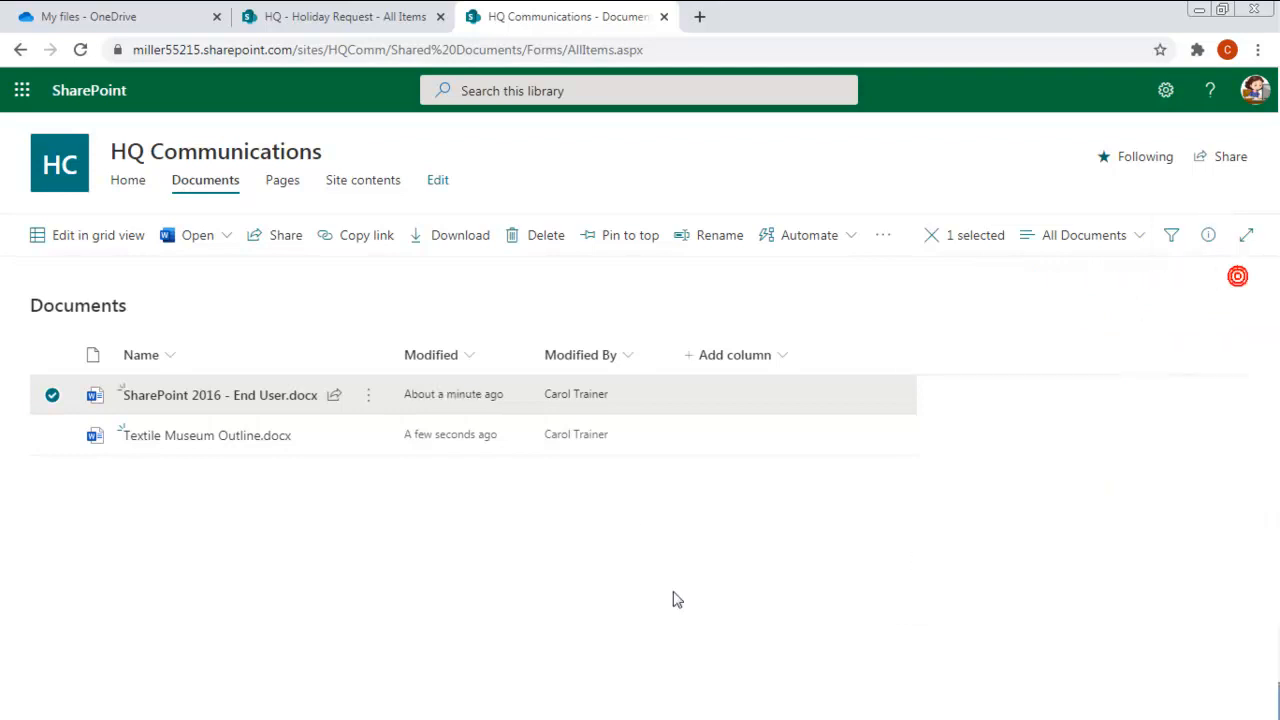
Review the compliance details of SharePoint 2016 - End User.docx, including its label and expiration status, and close them
left_click(369, 400)
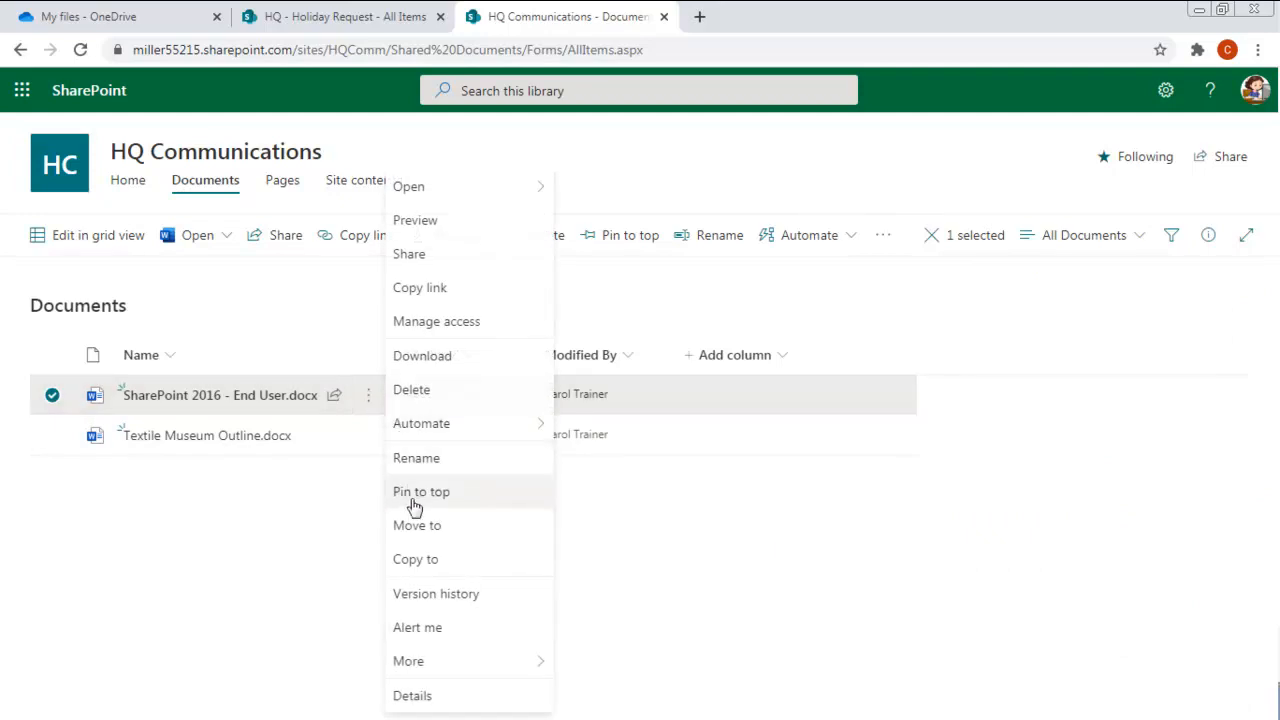
mouse_move(435, 665)
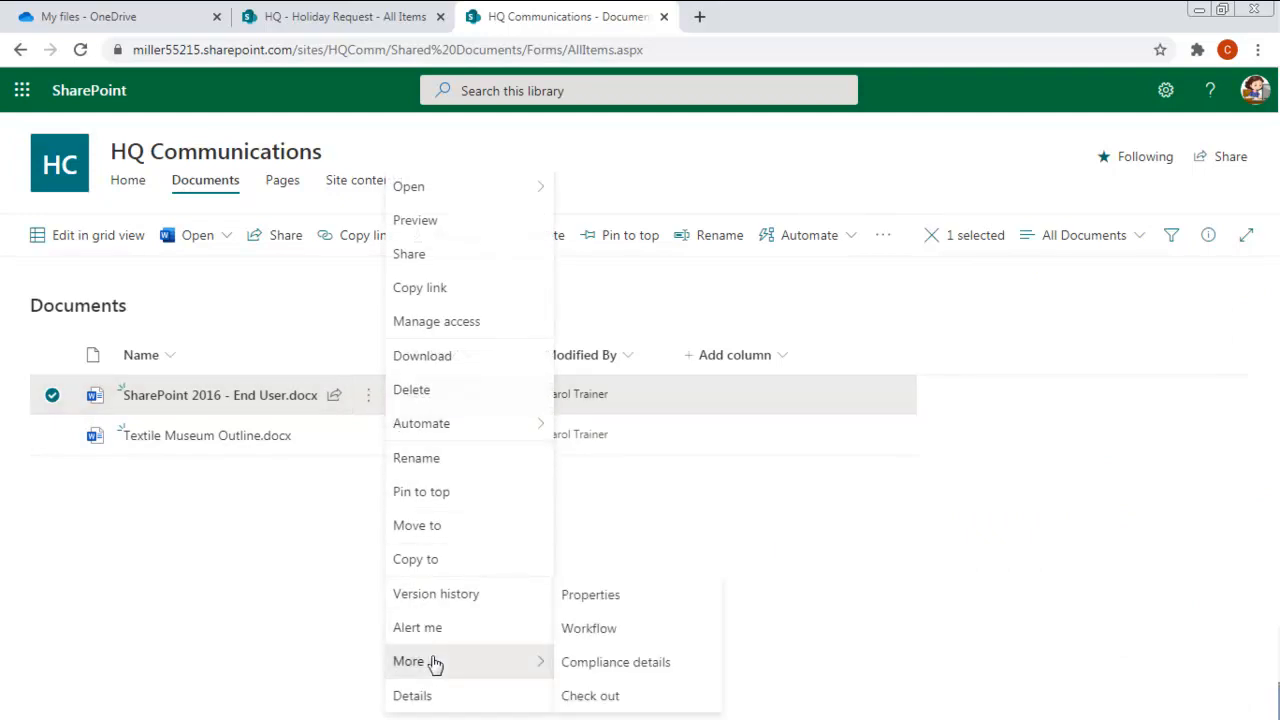
left_click(637, 668)
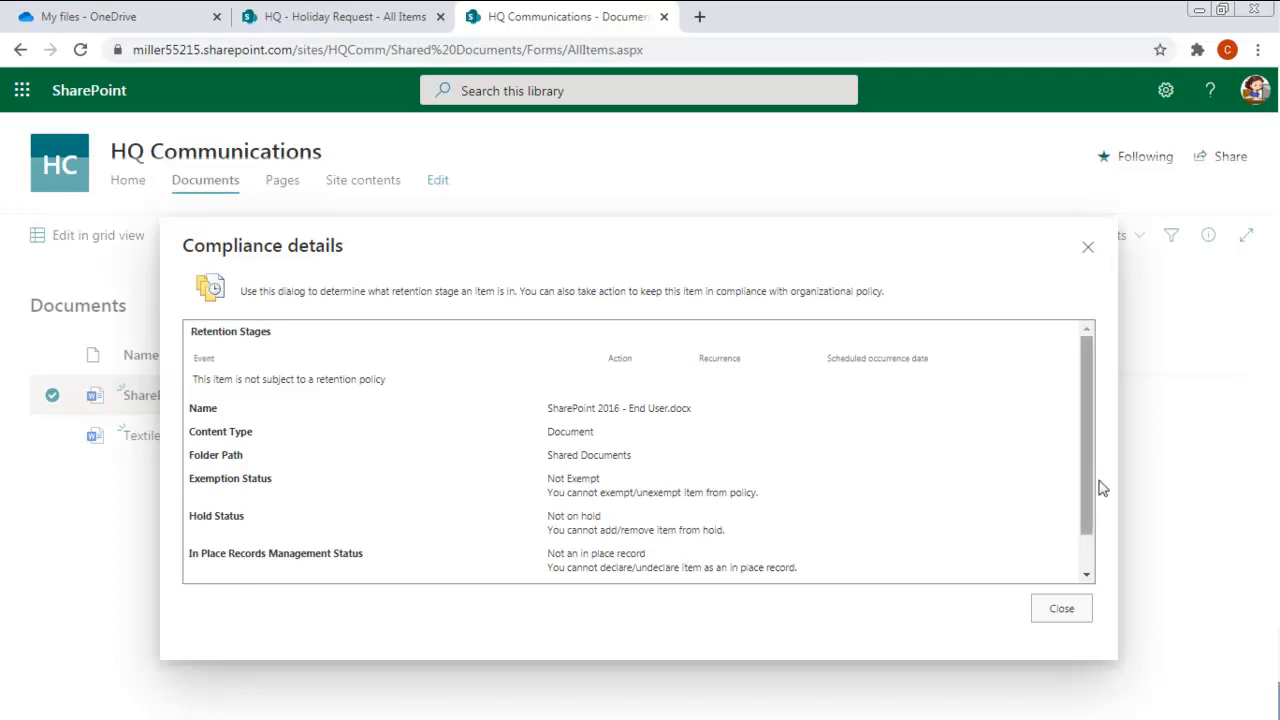
mouse_move(1087, 484)
left_mouse_down()
mouse_move(1097, 529)
mouse_move(1093, 507)
left_mouse_up()
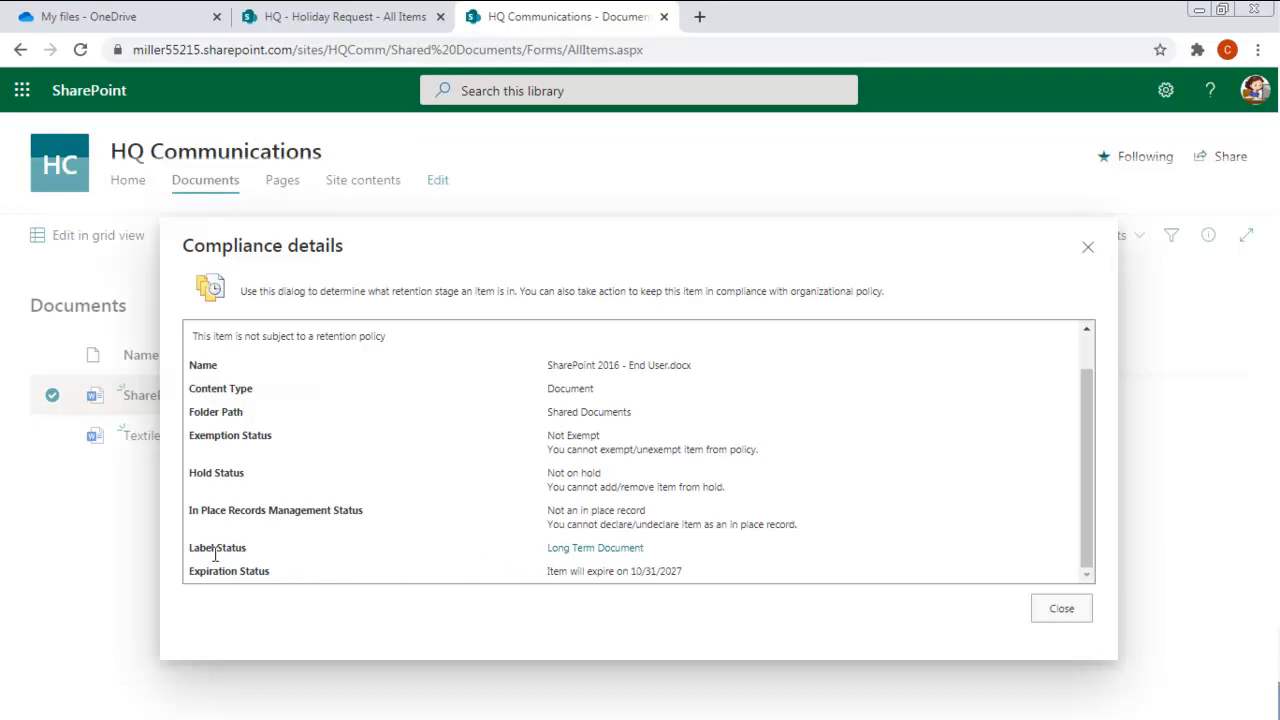
left_click(1058, 609)
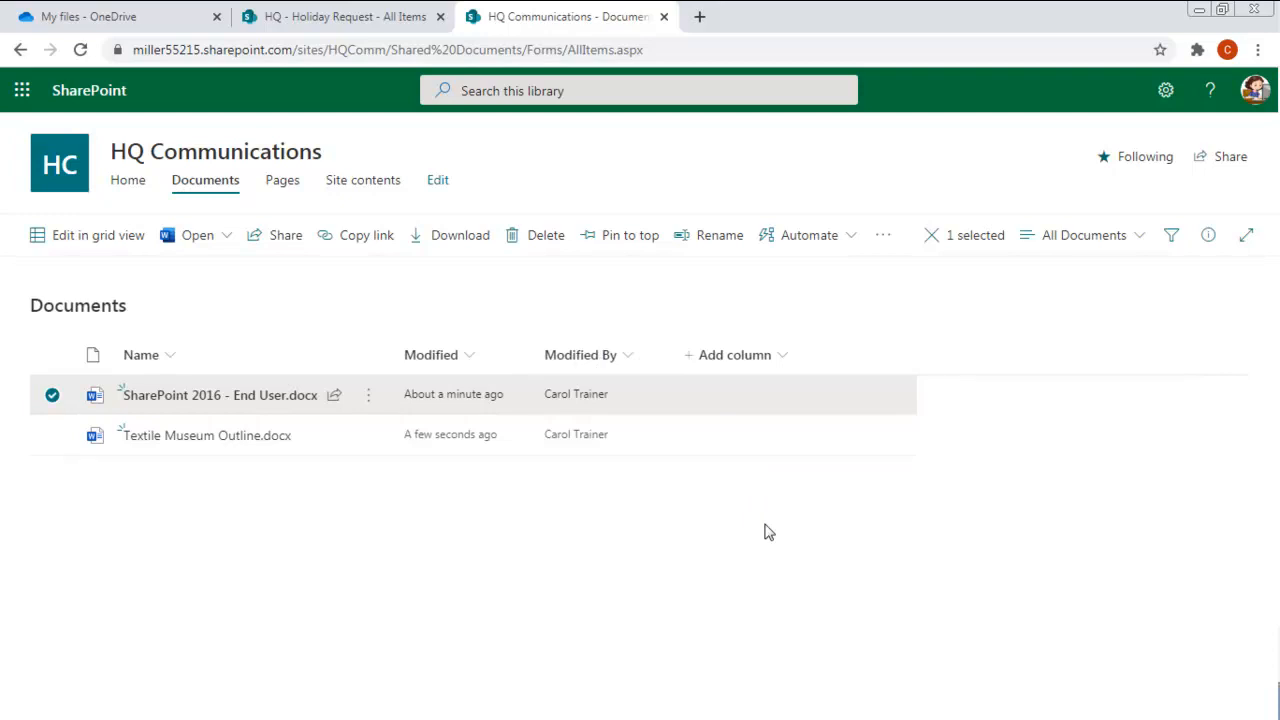
left_click(772, 359)
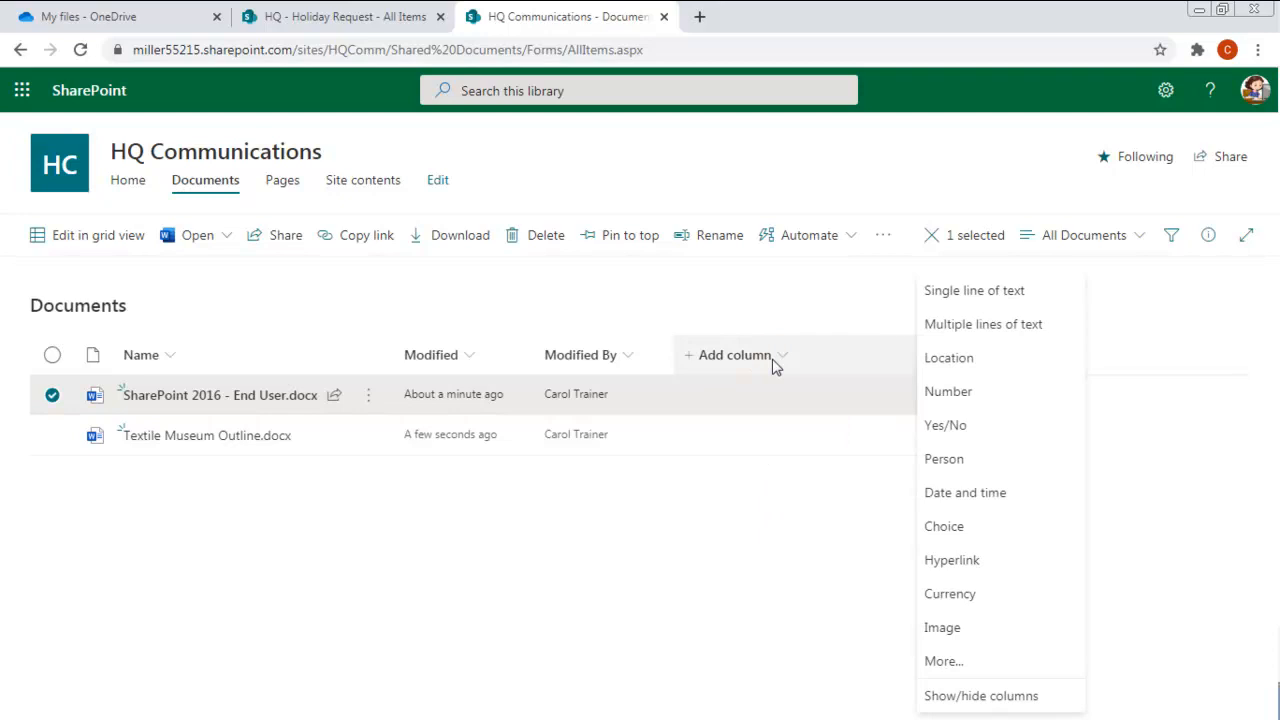
left_click(945, 662)
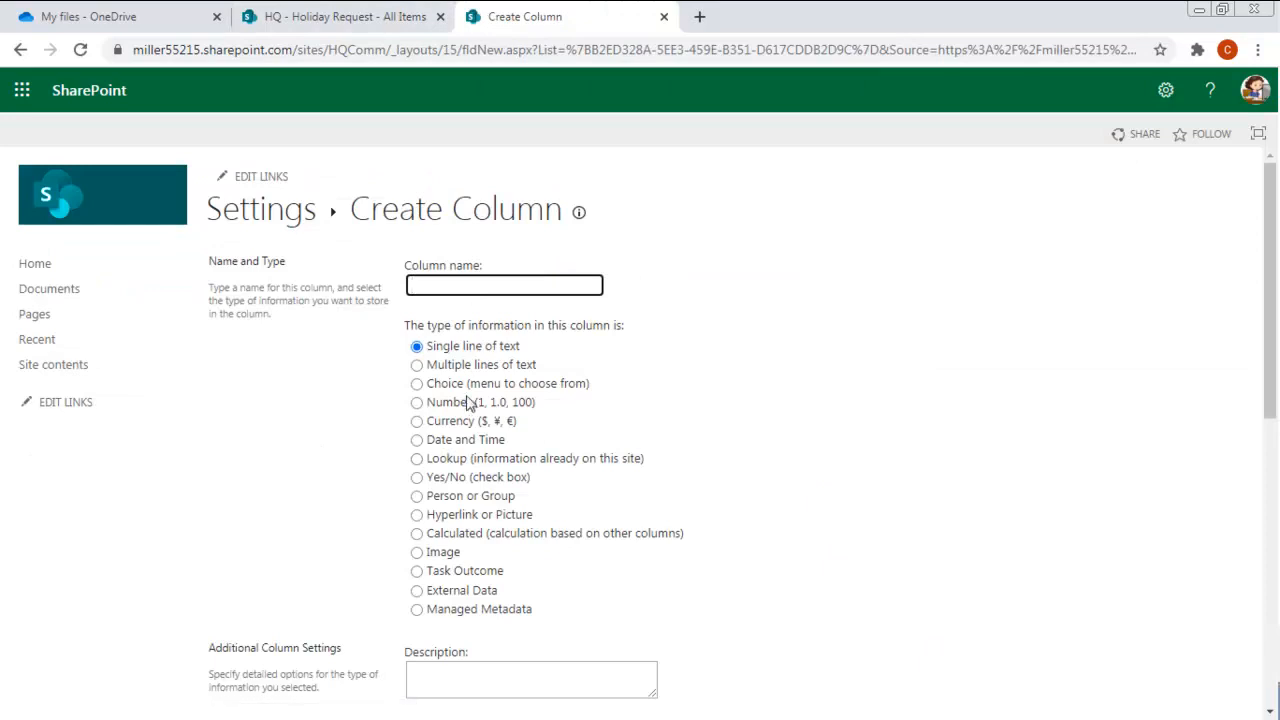
left_click(20, 49)
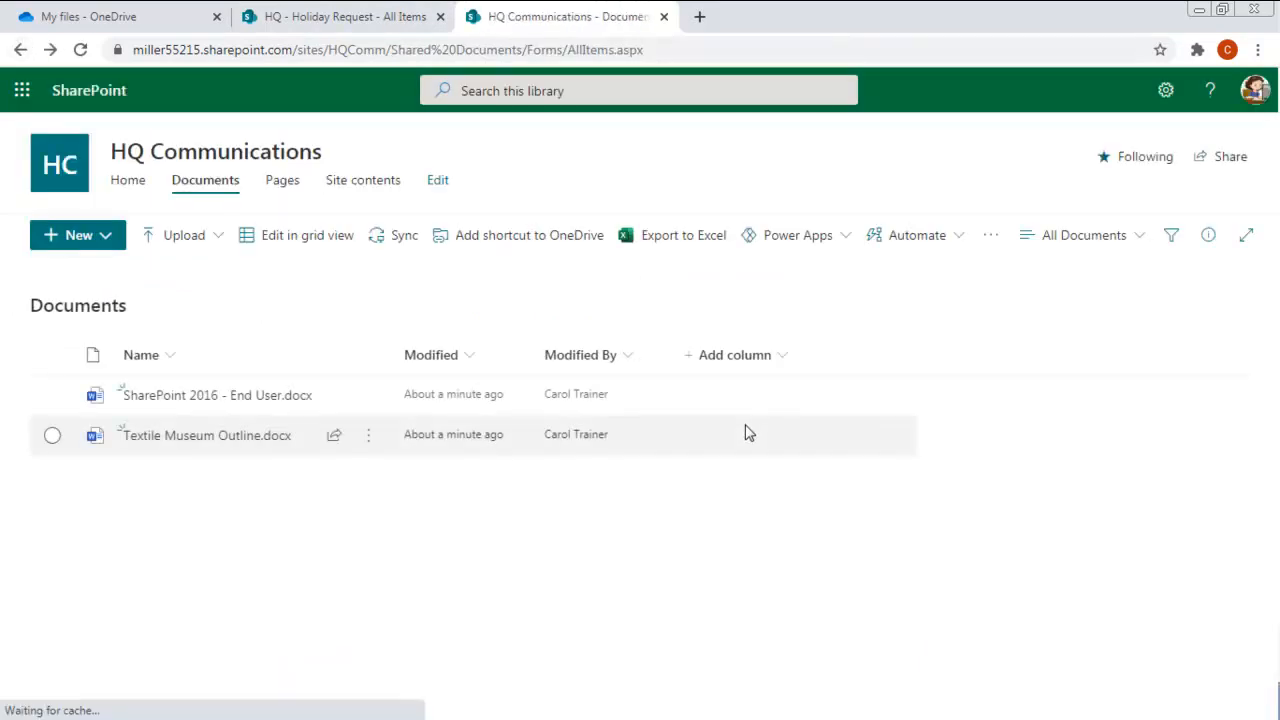
left_click(772, 355)
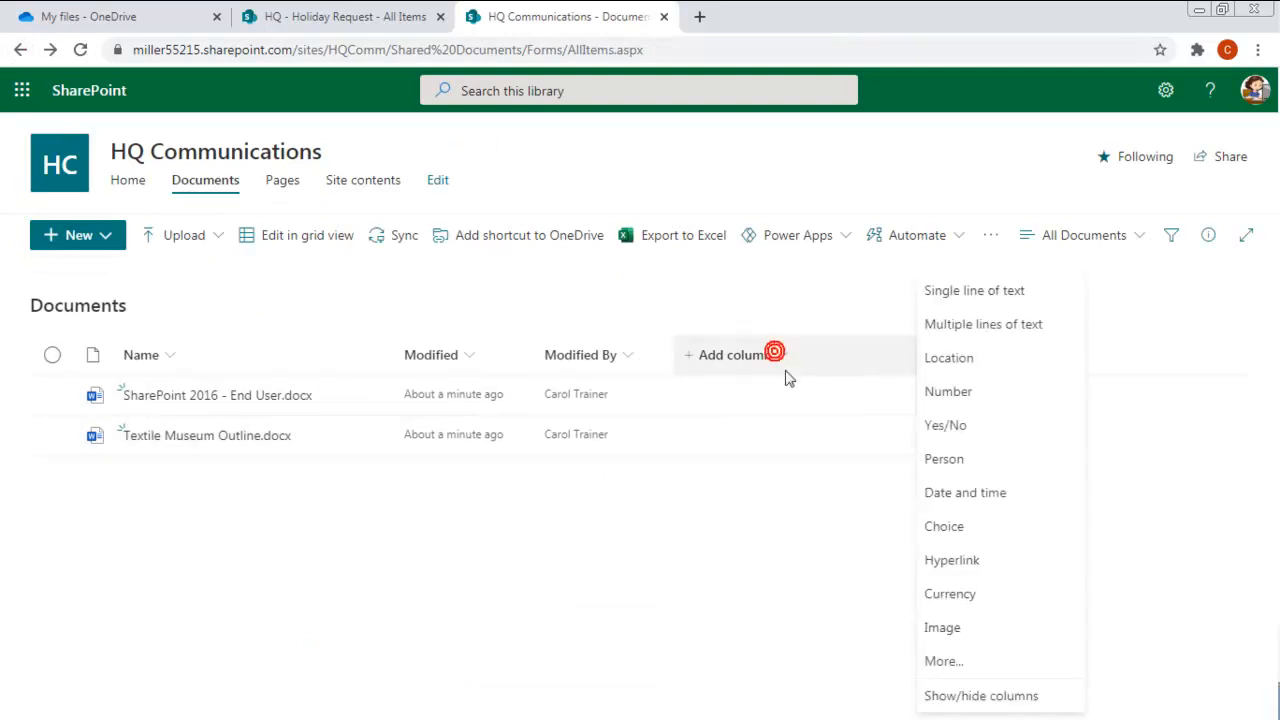
left_click(1005, 708)
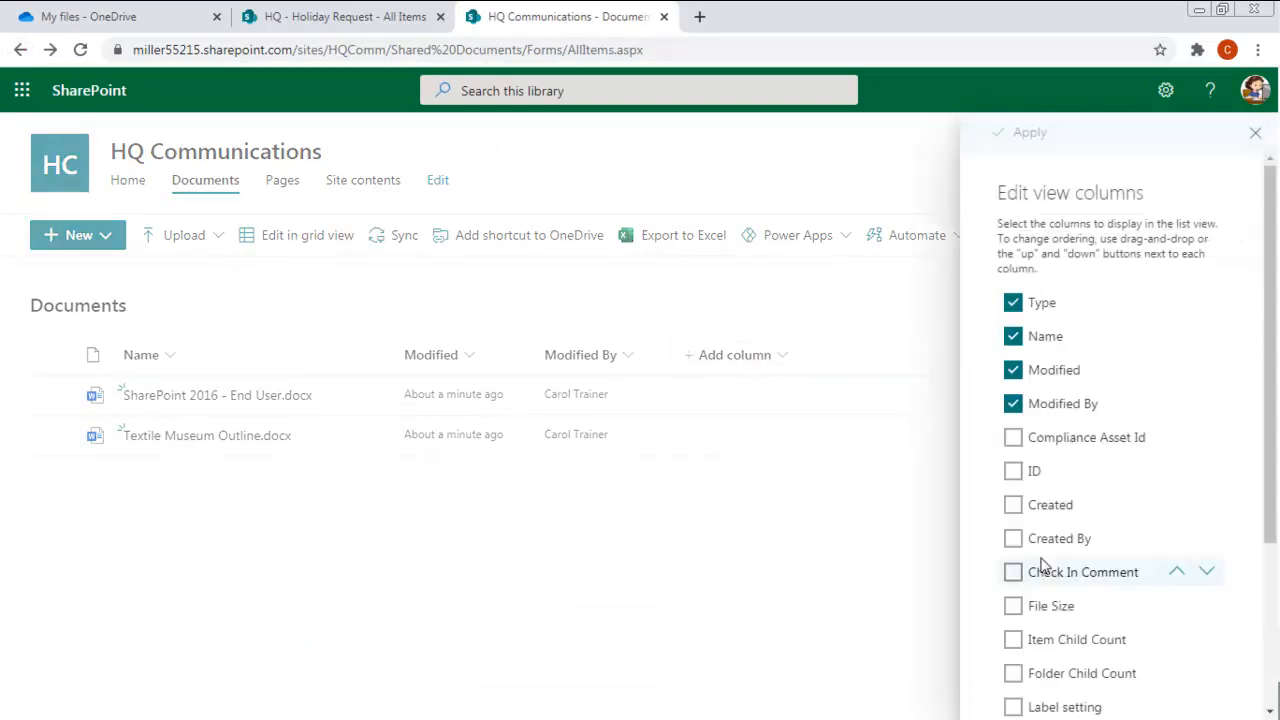
scroll(1116, 380, "down", 2)
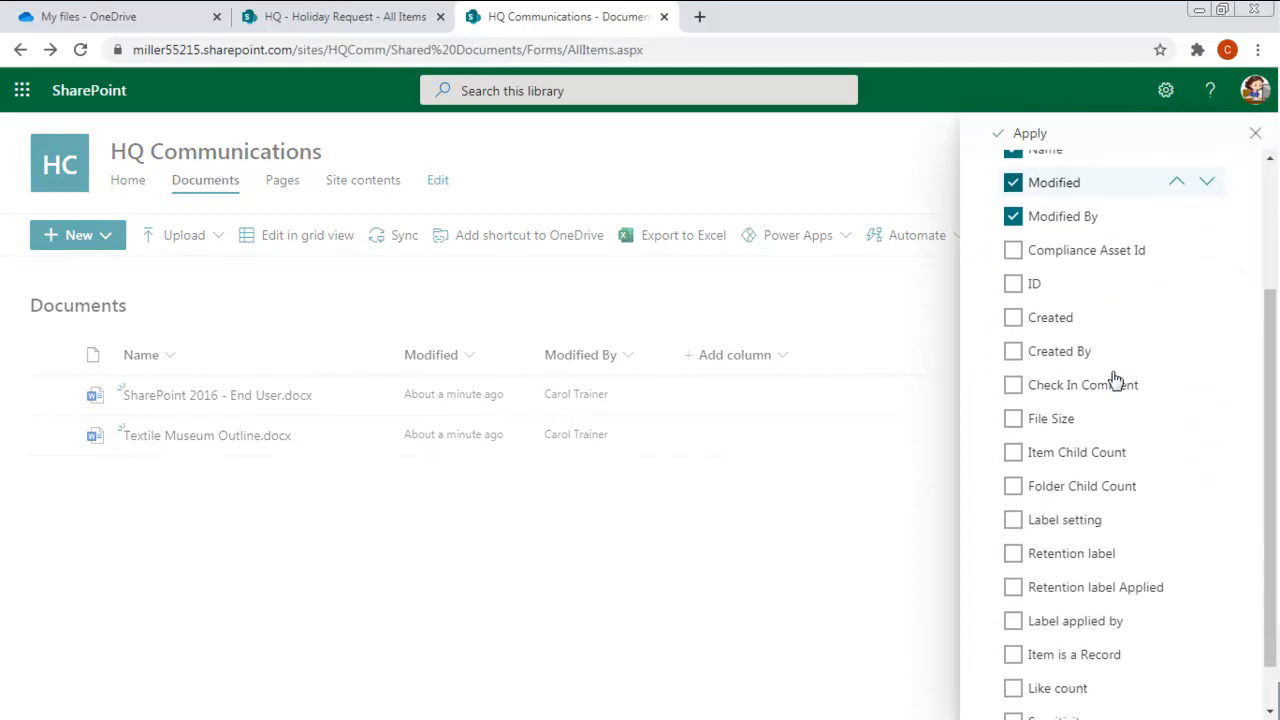
left_click(1013, 556)
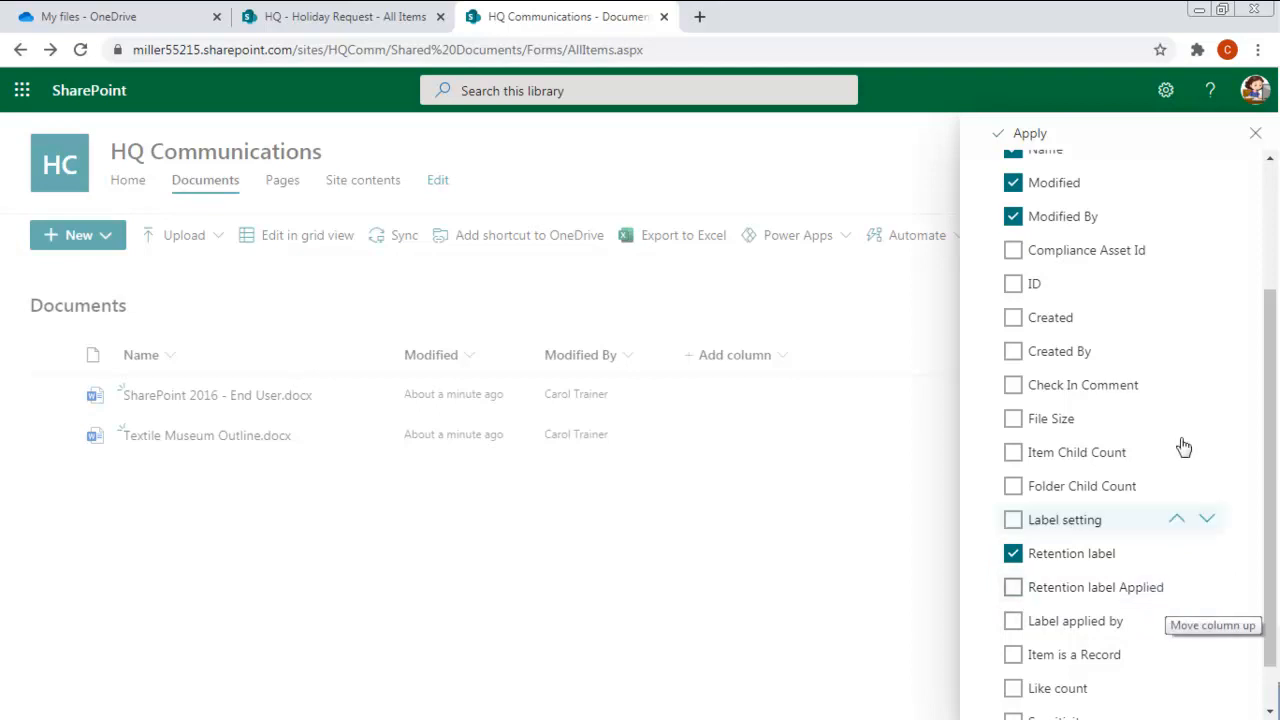
left_click(1256, 137)
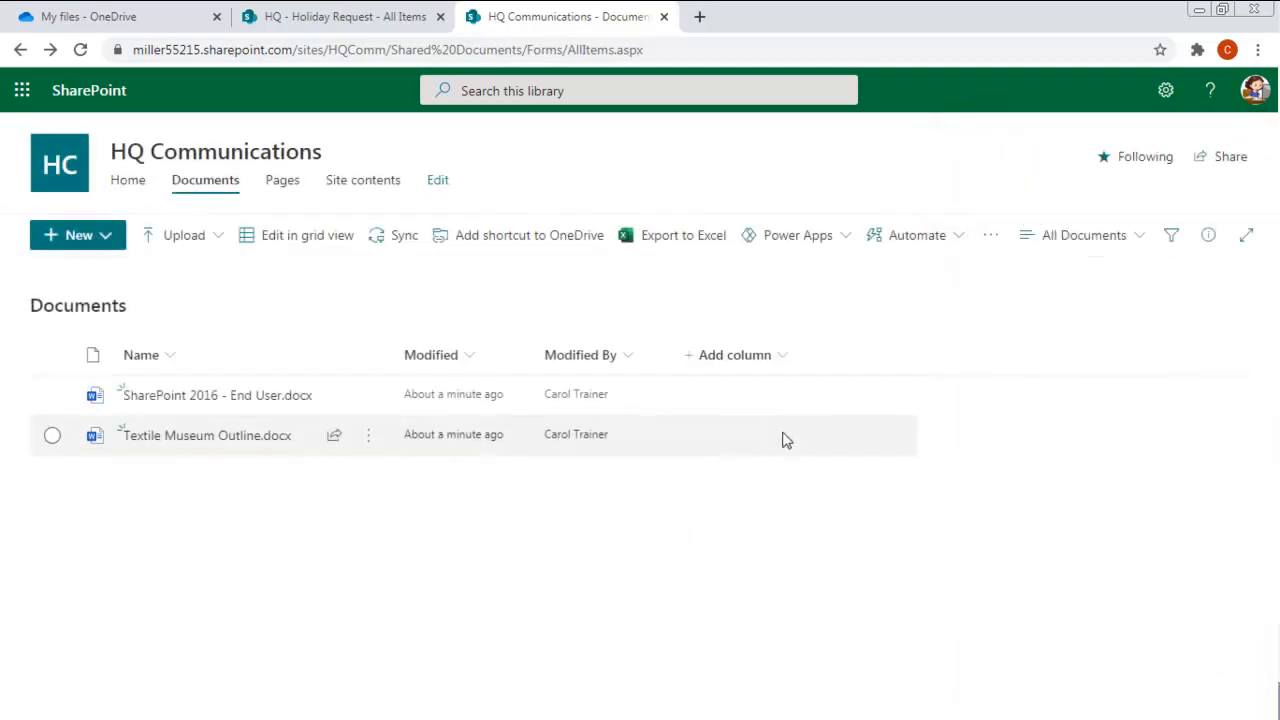
Show the Retention label column in the Documents library view and apply the change
left_click(726, 358)
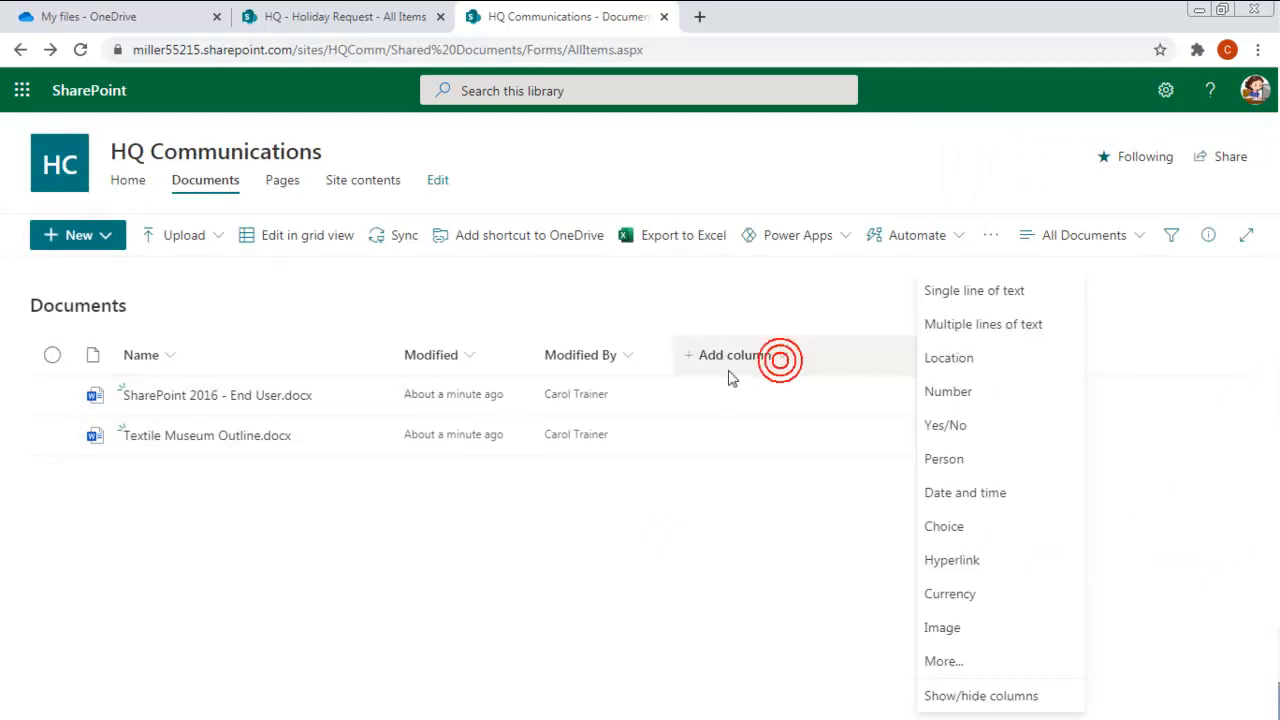
left_click(985, 697)
scroll(1134, 486, "down", 3)
left_click(1012, 499)
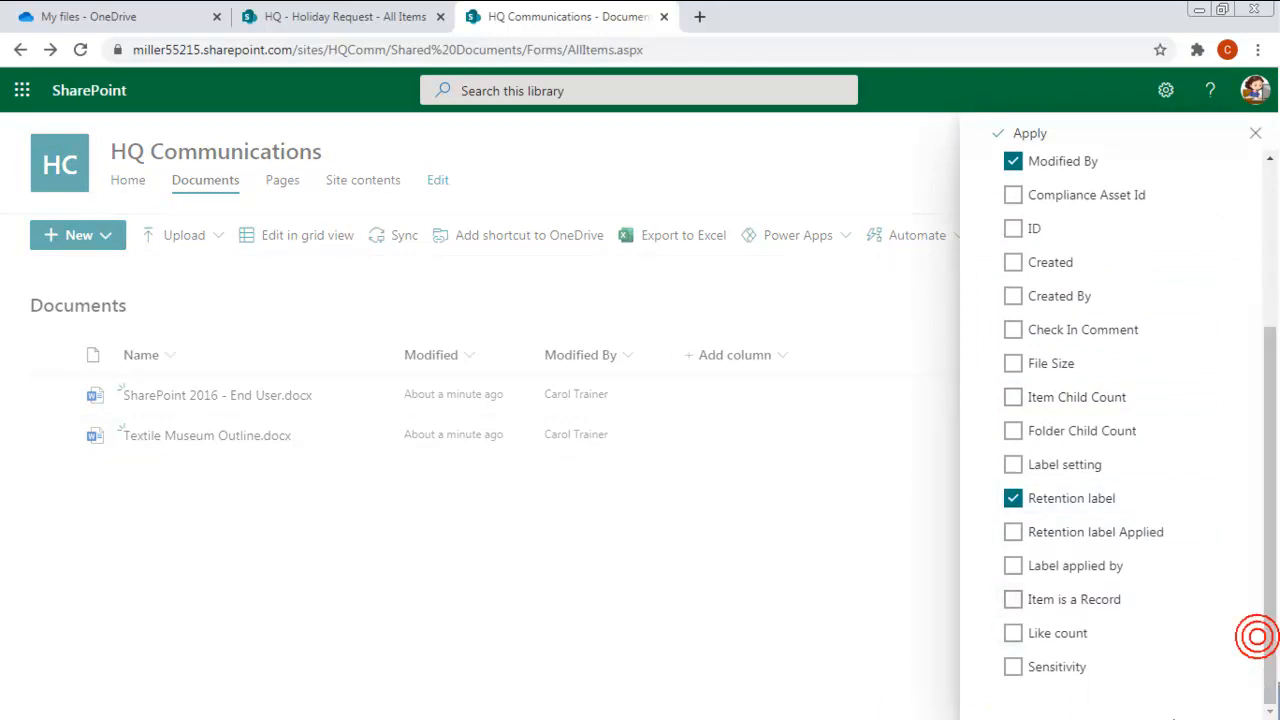
scroll(1110, 450, "up", 4)
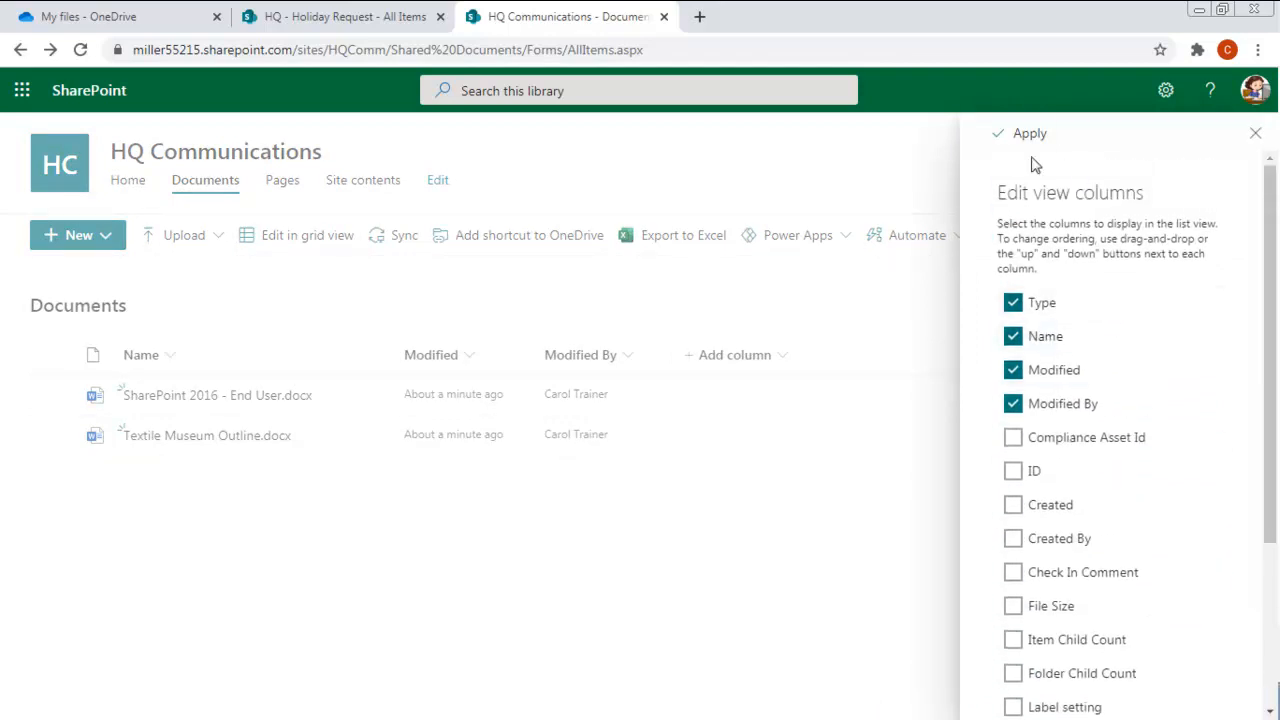
left_click(1024, 134)
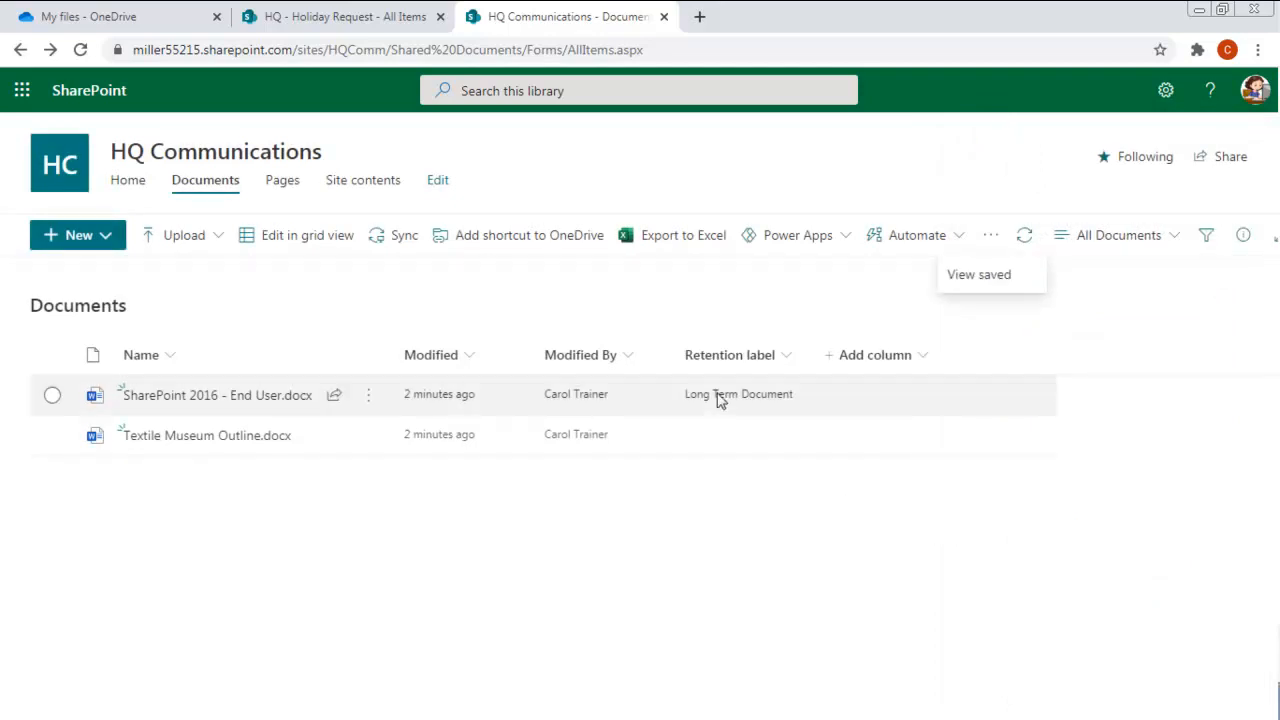